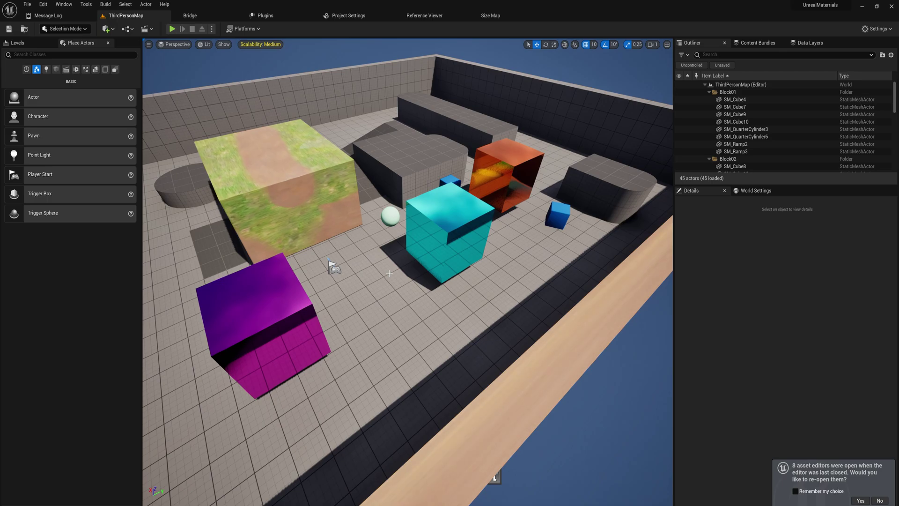
# Open the FlatColor material's graph from the Content Drawer
pyautogui.scroll(6, 385, 283)
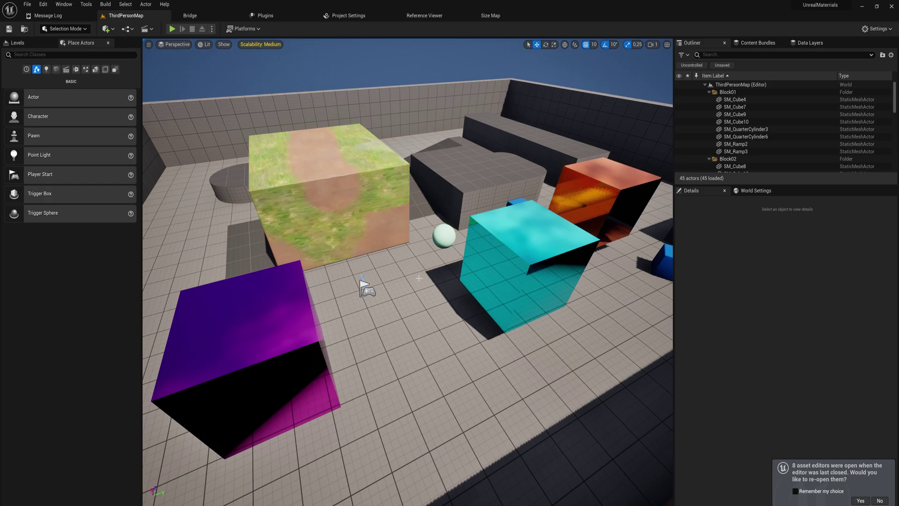
pyautogui.hotkey('ctrl', 'space')
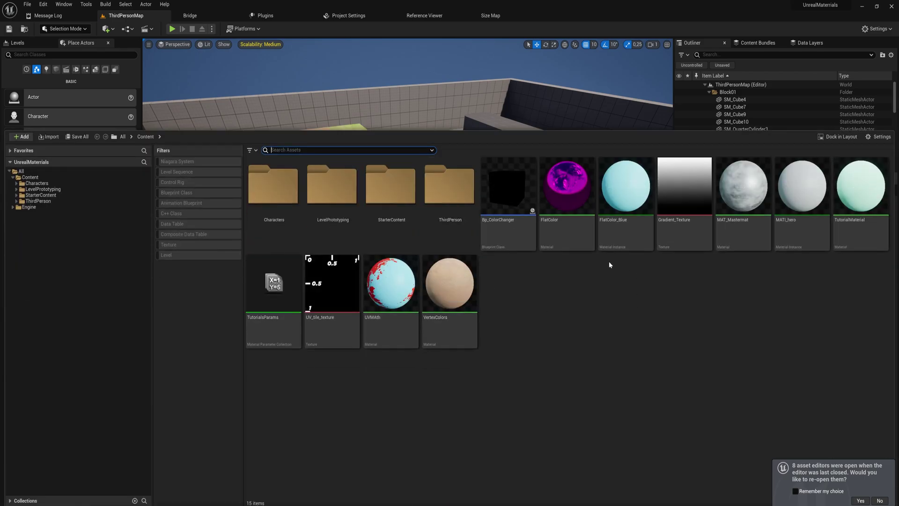
pyautogui.click(576, 244)
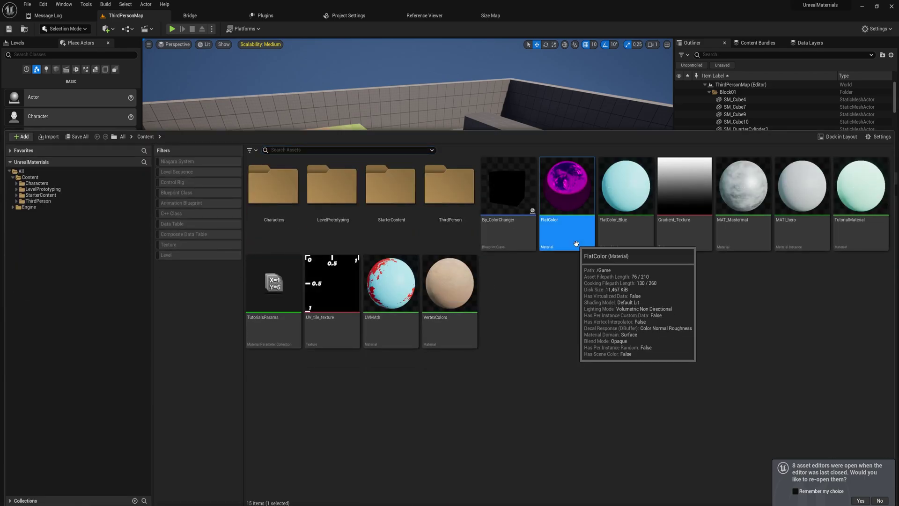
pyautogui.doubleClick(576, 243)
pyautogui.moveTo(460, 332); pyautogui.dragTo(509, 302, button='right')
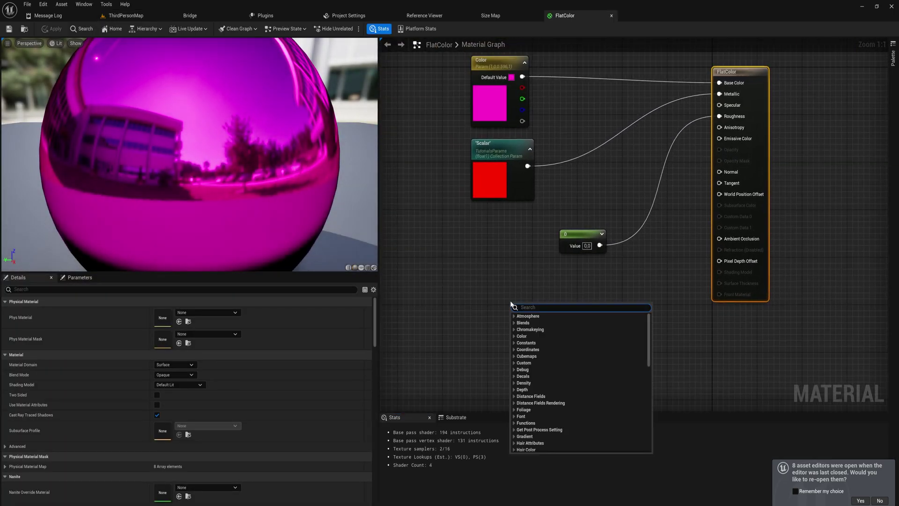
# Add a HeightLerp function node and open it to inspect its internal graph and inputs
pyautogui.write('heigh')
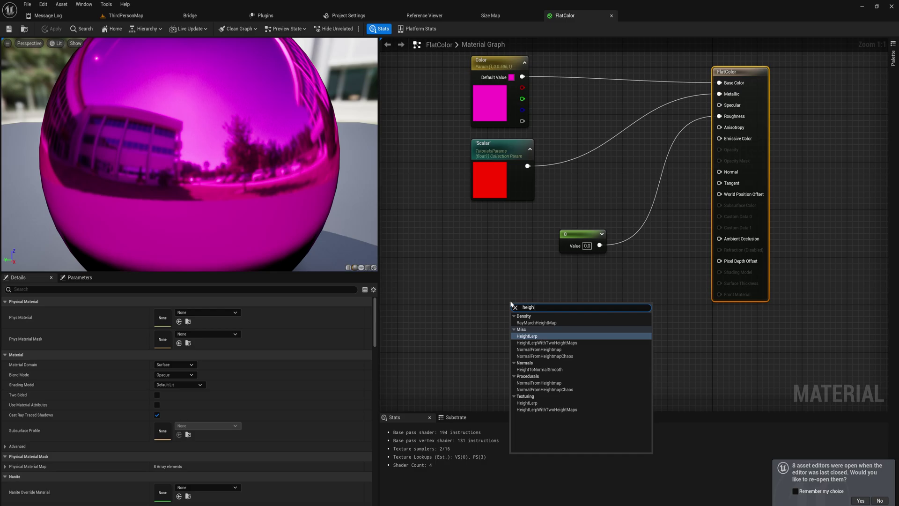
pyautogui.press('Return')
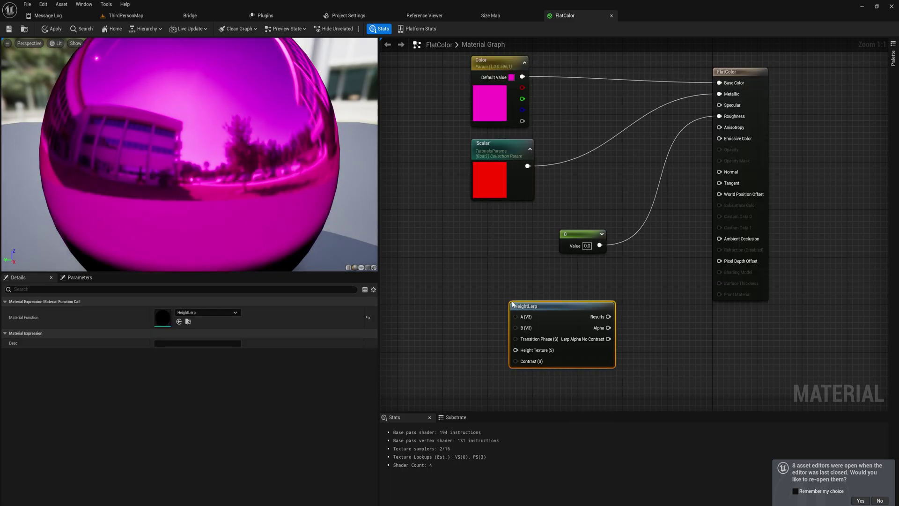
pyautogui.moveTo(558, 311); pyautogui.dragTo(527, 287)
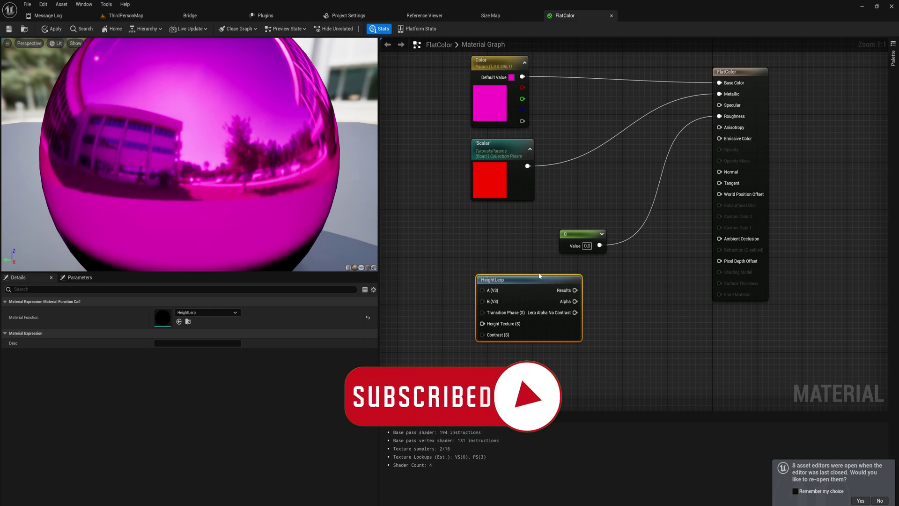
pyautogui.doubleClick(508, 297)
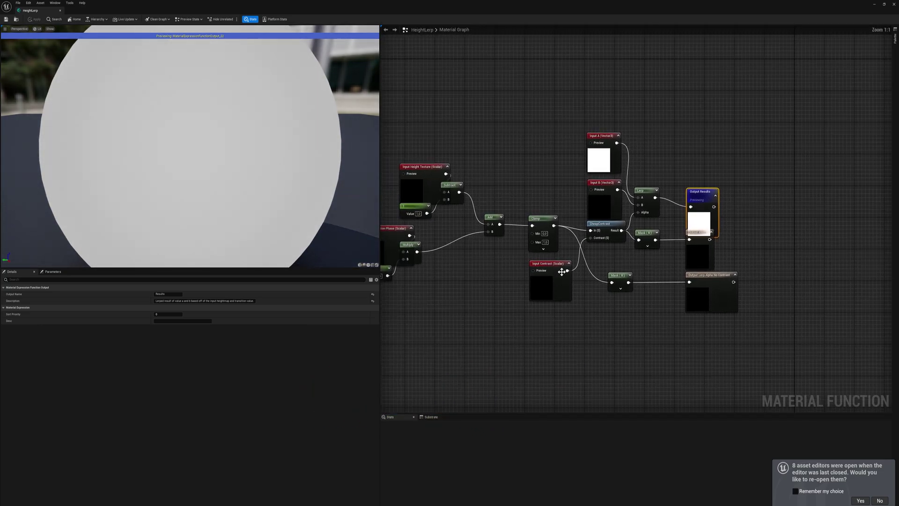
pyautogui.moveTo(487, 326); pyautogui.dragTo(651, 304, button='right')
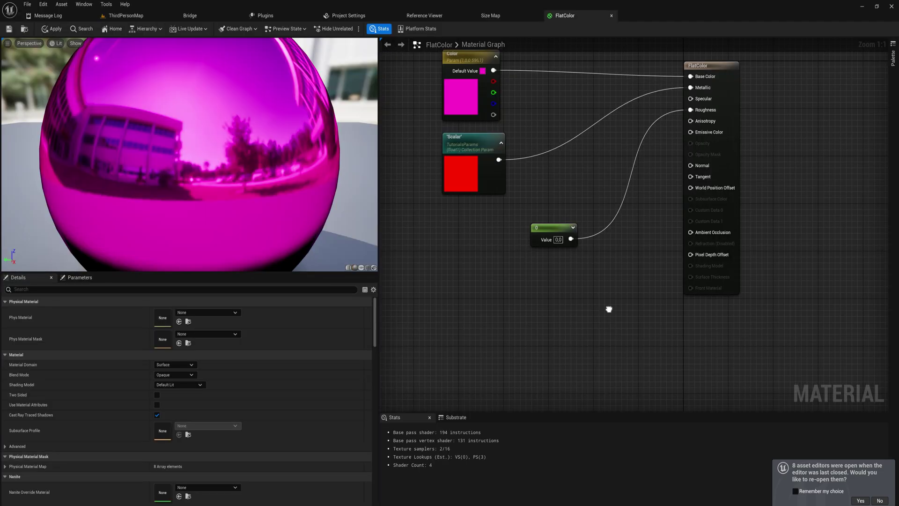
# Create a Material Function named TextCoordScale in Content and open it for editing
pyautogui.hotkey('ctrl', 'space')
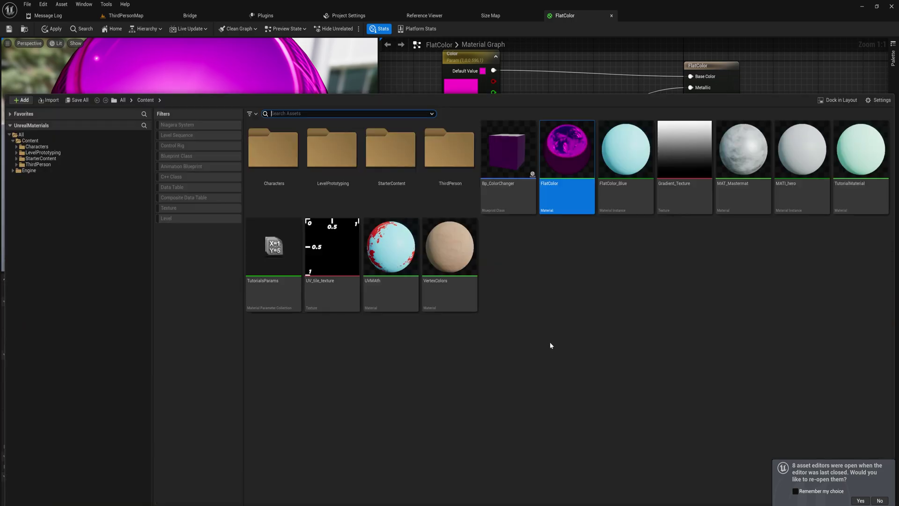
pyautogui.rightClick(540, 215)
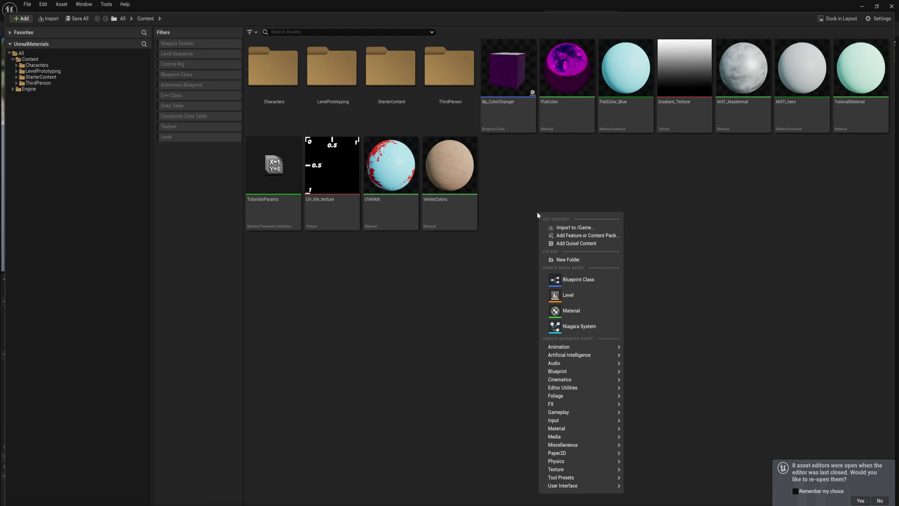
pyautogui.moveTo(615, 433)
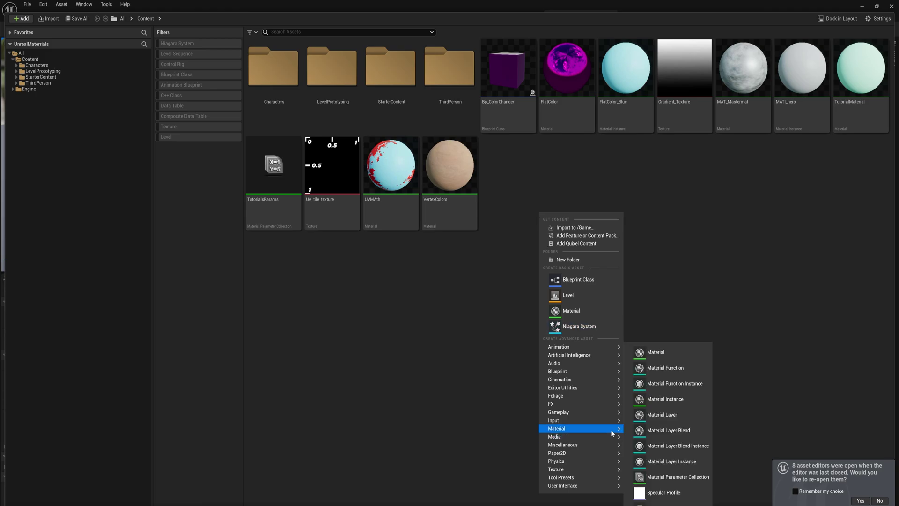
pyautogui.click(695, 367)
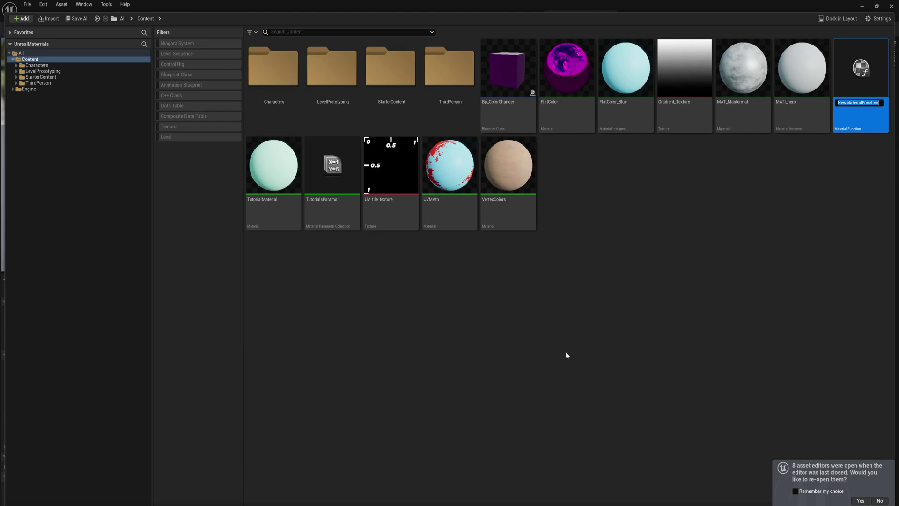
pyautogui.write('TextCoordScale')
pyautogui.press('Return')
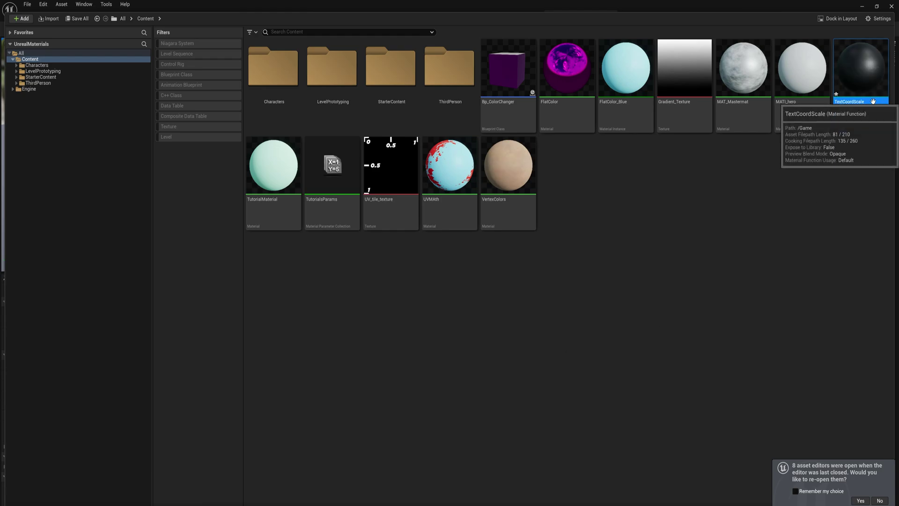
pyautogui.doubleClick(869, 61)
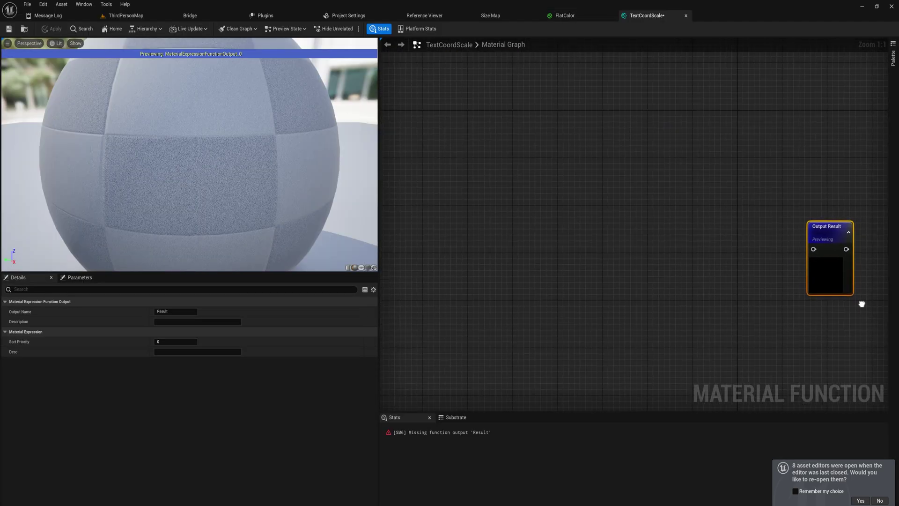
# Add a TextureCoordinate node to the TextCoordScale graph beside Output Result
pyautogui.moveTo(862, 304); pyautogui.dragTo(723, 253, button='right')
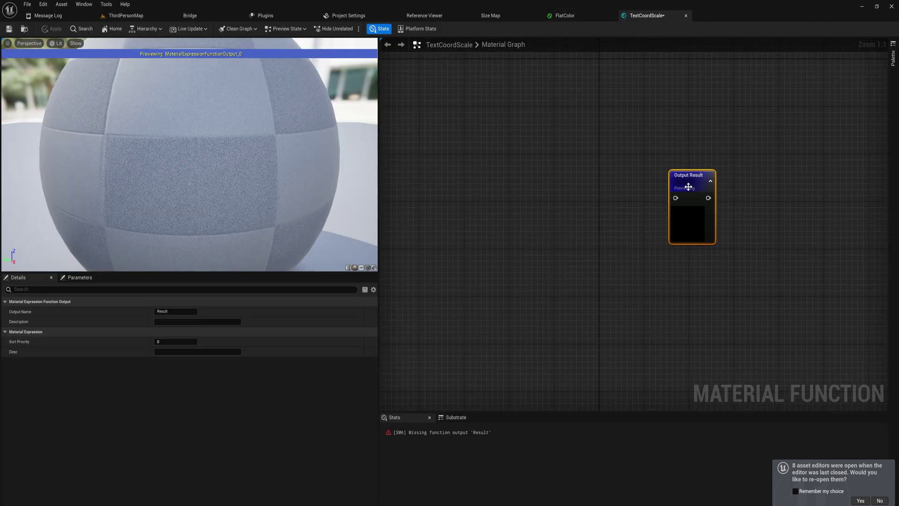
pyautogui.moveTo(687, 185)
pyautogui.mouseDown()
pyautogui.moveTo(681, 176)
pyautogui.moveTo(685, 187)
pyautogui.mouseUp()
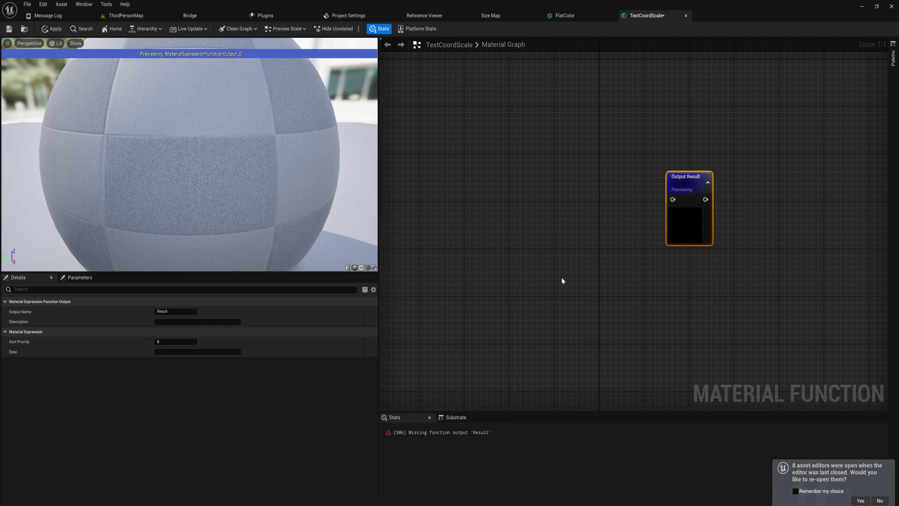
pyautogui.moveTo(564, 244); pyautogui.dragTo(581, 248, button='right')
pyautogui.rightClick(528, 239)
pyautogui.click(540, 202)
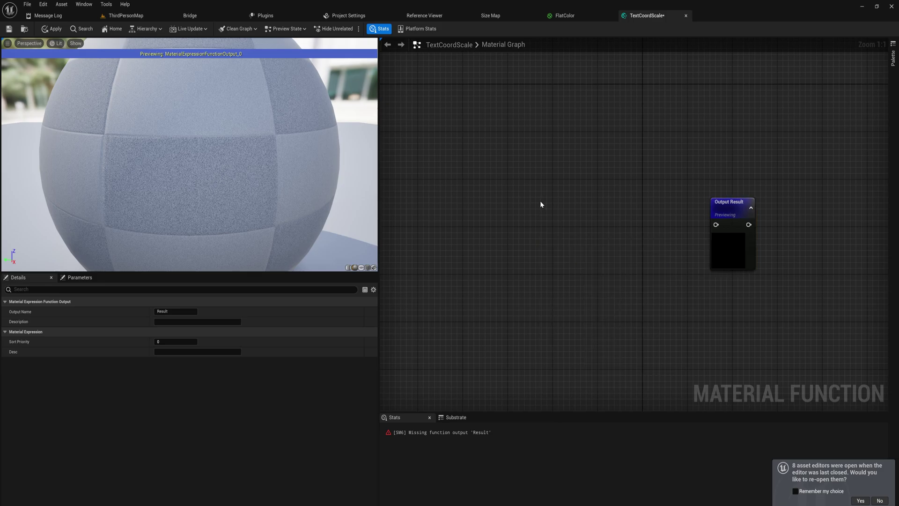
pyautogui.rightClick(510, 221)
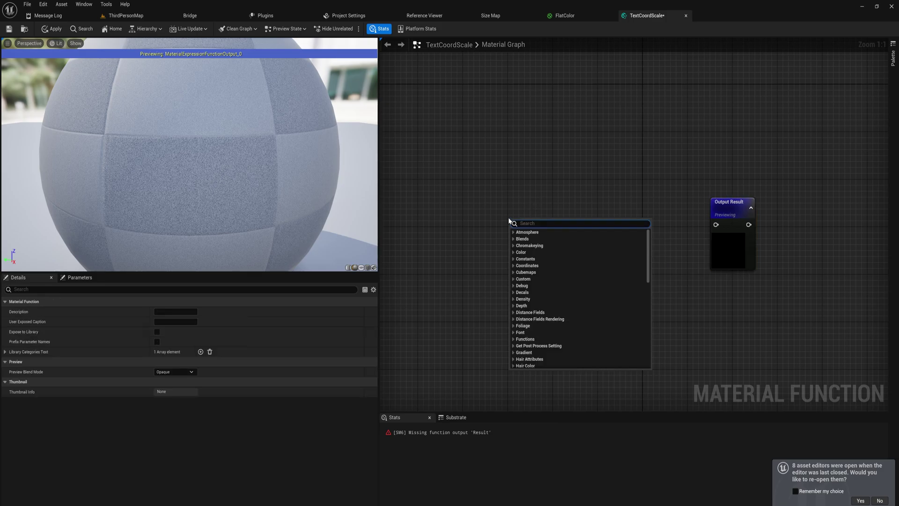
pyautogui.write('tex')
pyautogui.press('Return')
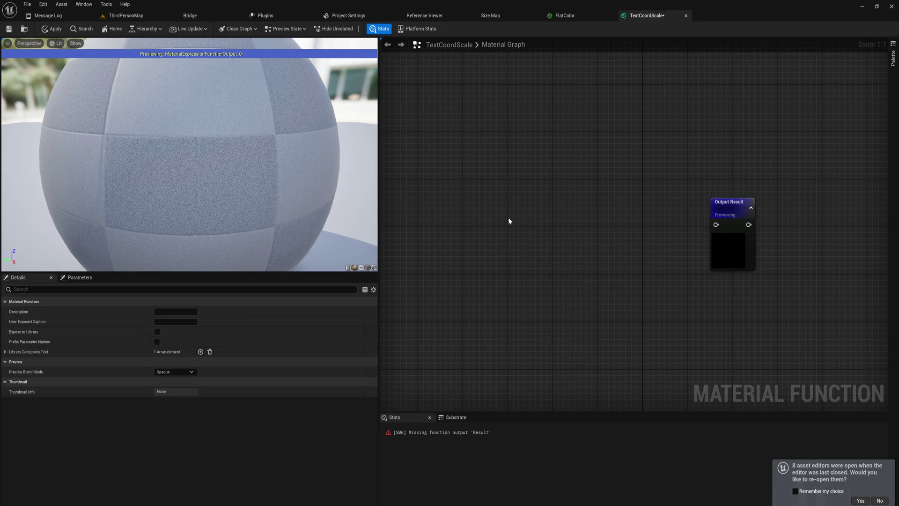
# Wire a Multiply node and a BreakOutFloat2Components node from the TexCoord output
pyautogui.moveTo(550, 229); pyautogui.dragTo(581, 225)
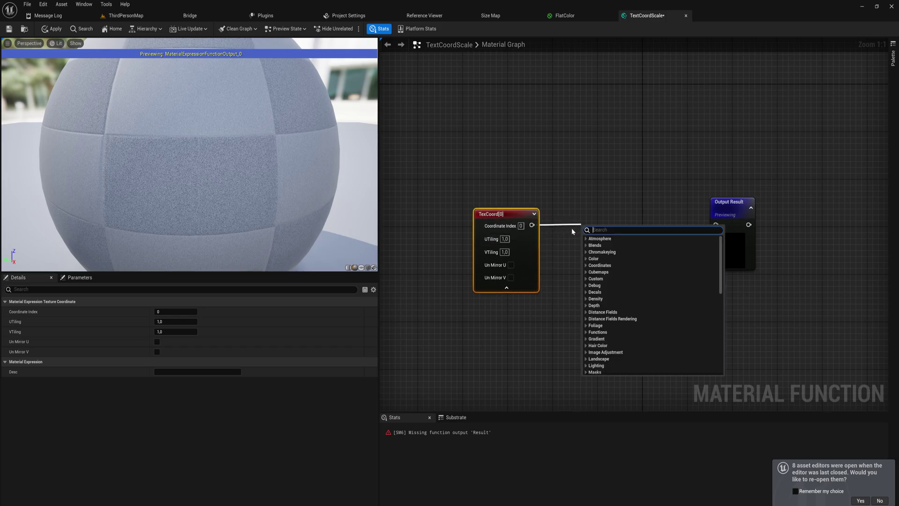
pyautogui.write('multiply')
pyautogui.press('Return')
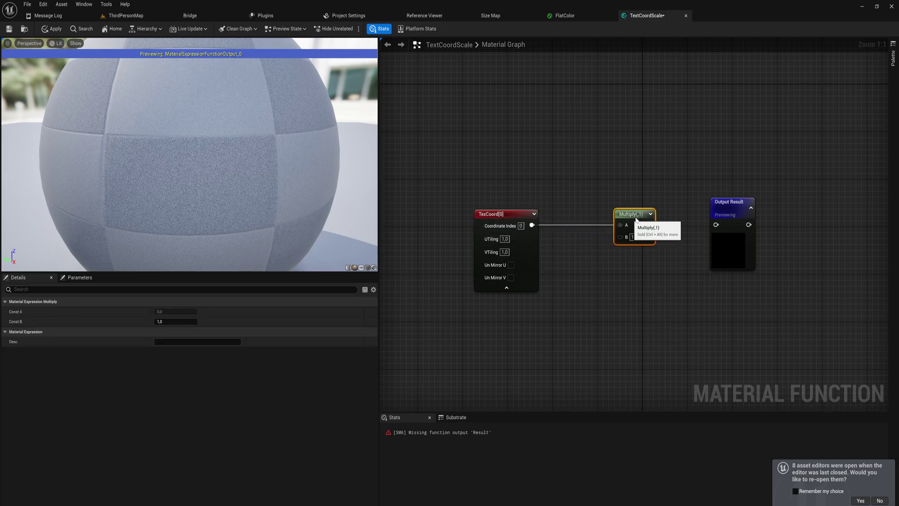
pyautogui.moveTo(534, 226)
pyautogui.mouseDown()
pyautogui.moveTo(495, 225)
pyautogui.moveTo(528, 231)
pyautogui.mouseUp()
pyautogui.write('break')
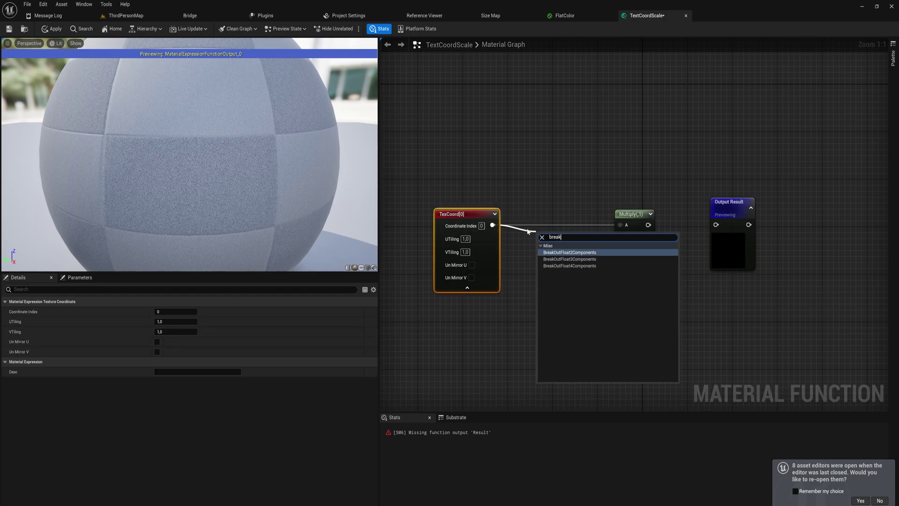
pyautogui.press('Return')
pyautogui.moveTo(633, 216); pyautogui.dragTo(640, 181)
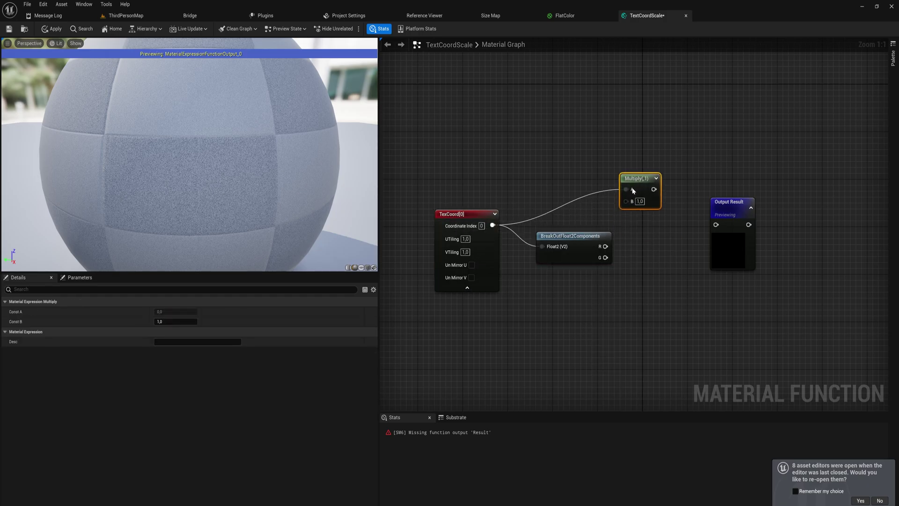
pyautogui.moveTo(572, 236); pyautogui.dragTo(646, 195)
# Duplicate the Multiply node below the first and feed it the G component
pyautogui.hotkey('ctrl', 'c')
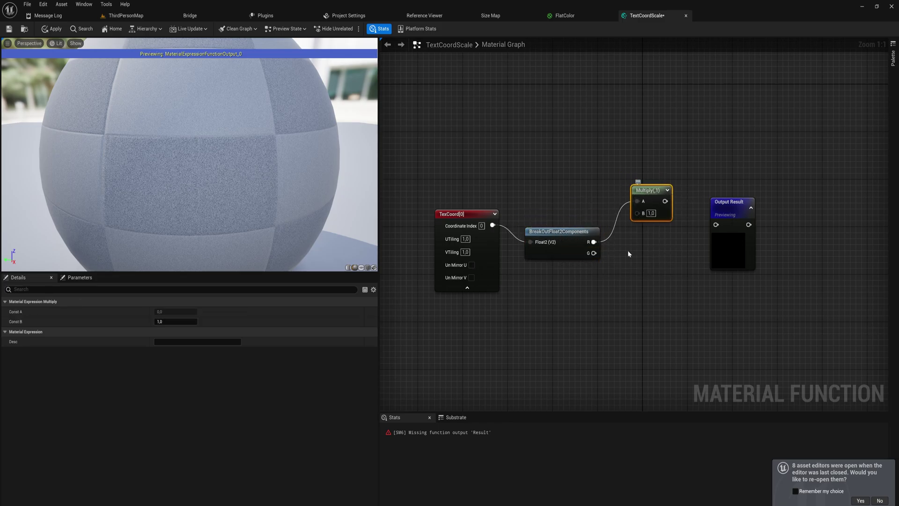
pyautogui.hotkey('ctrl', 'v')
pyautogui.moveTo(625, 291); pyautogui.dragTo(594, 253)
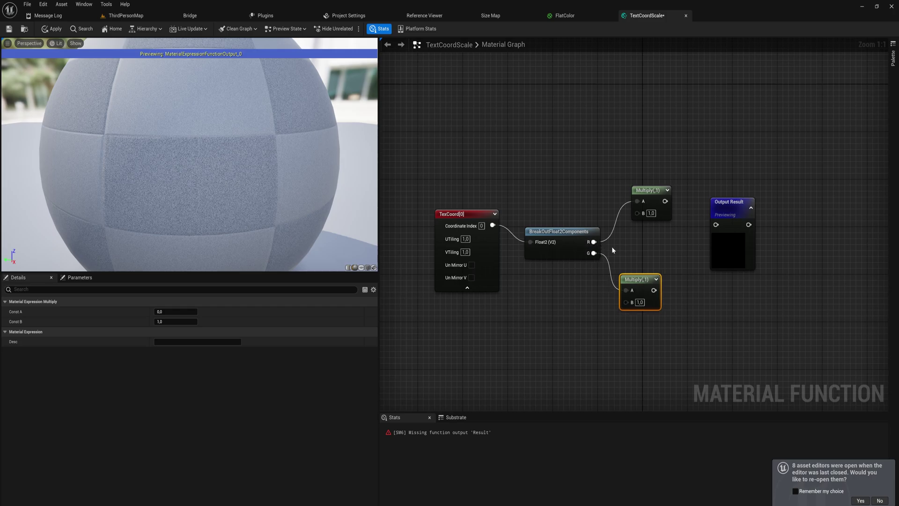
pyautogui.moveTo(761, 211); pyautogui.dragTo(805, 211)
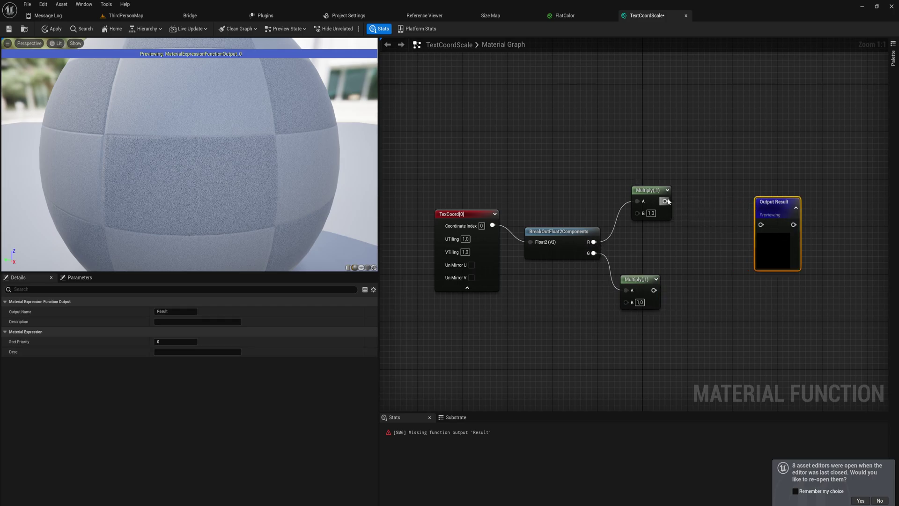
pyautogui.moveTo(665, 201); pyautogui.dragTo(702, 217)
# Combine both Multiply results with an Append node wired into Output Result
pyautogui.write('appe')
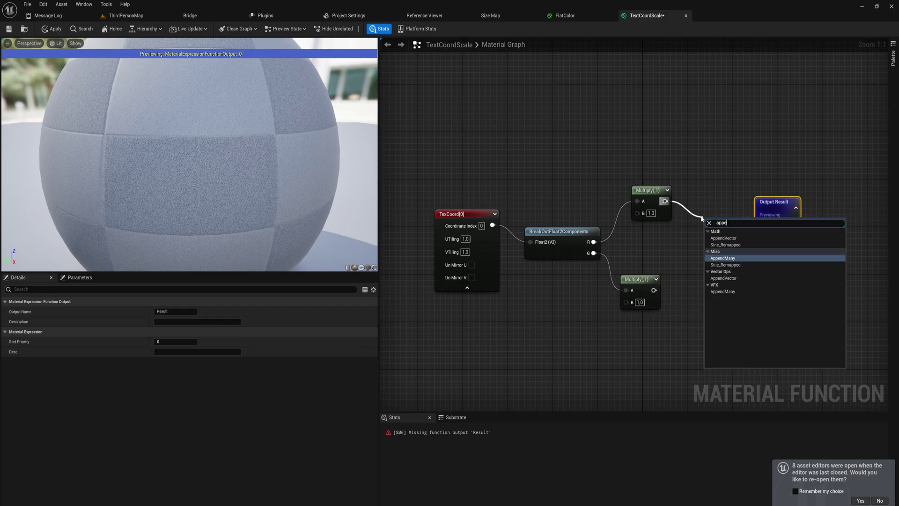
pyautogui.press('Return')
pyautogui.press('Delete')
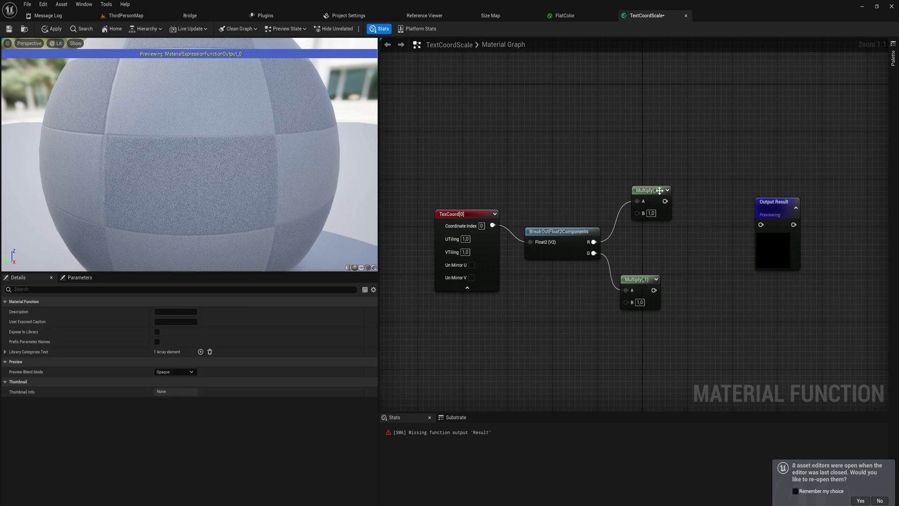
pyautogui.moveTo(665, 204); pyautogui.dragTo(685, 226)
pyautogui.write('apped')
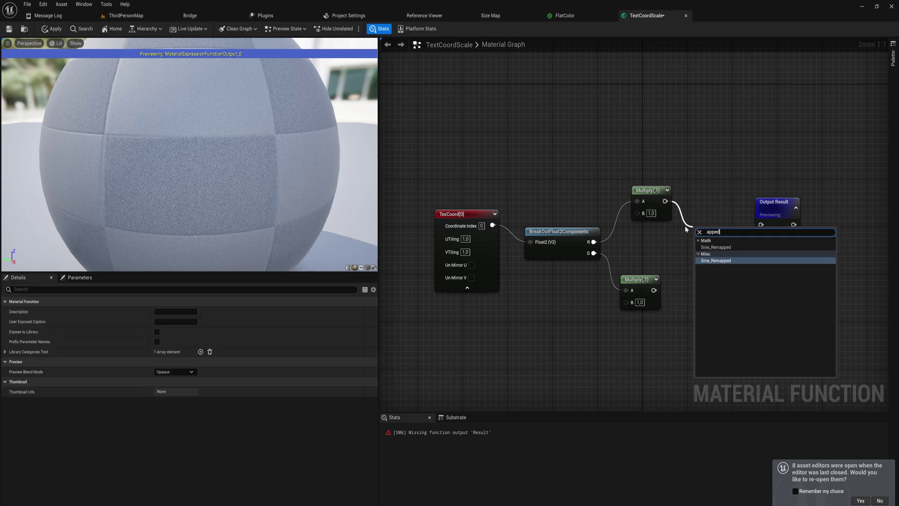
pyautogui.write('ndv')
pyautogui.press('Return')
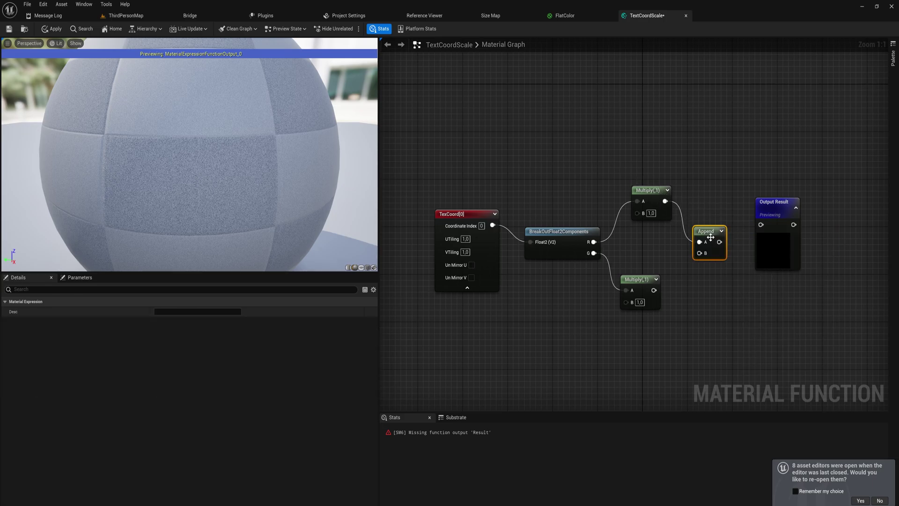
pyautogui.moveTo(720, 242); pyautogui.dragTo(762, 225)
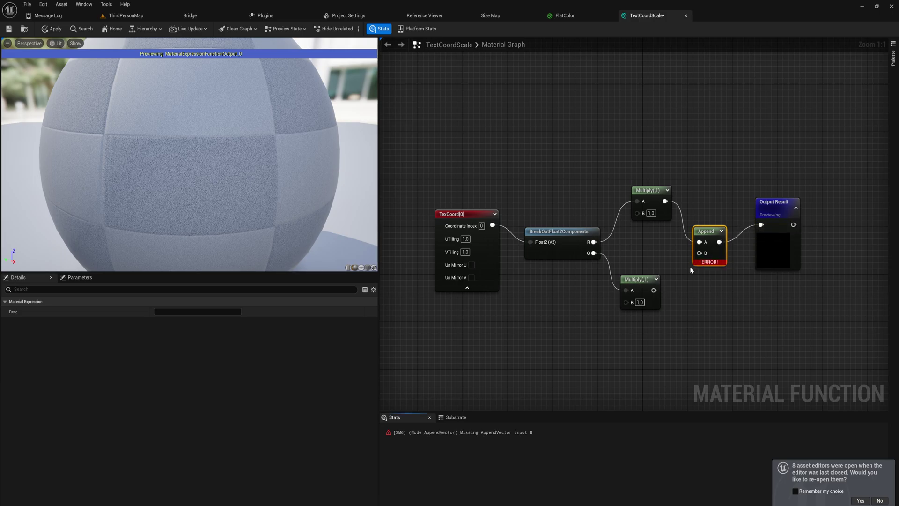
pyautogui.moveTo(698, 253); pyautogui.dragTo(654, 290)
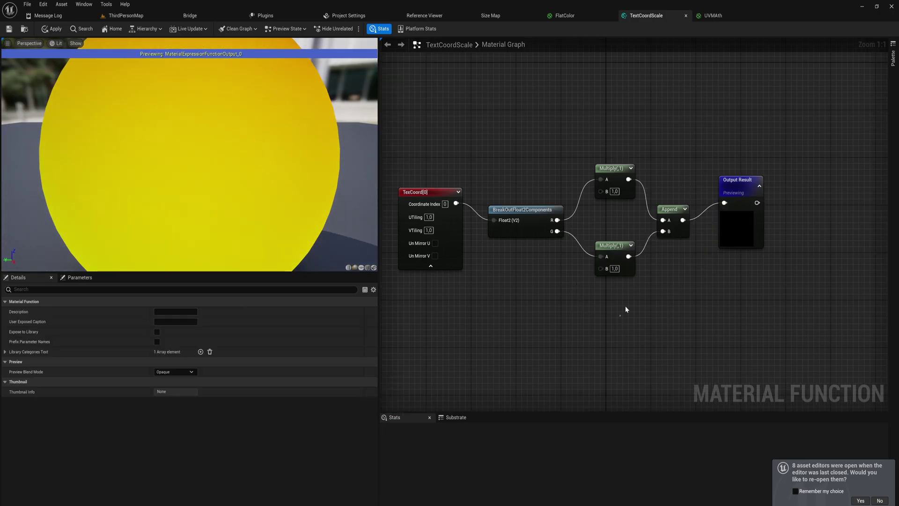
# Add a FunctionInput node named In below the graph, discarding a temporary Param node
pyautogui.moveTo(620, 315); pyautogui.dragTo(591, 136)
pyautogui.click(583, 287)
pyautogui.moveTo(583, 287); pyautogui.dragTo(605, 246, button='right')
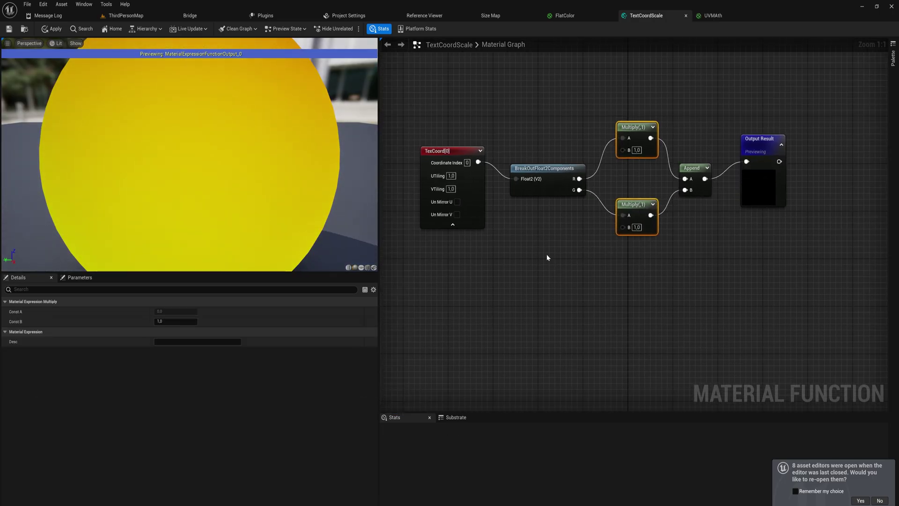
pyautogui.moveTo(541, 235); pyautogui.dragTo(521, 309, button='right')
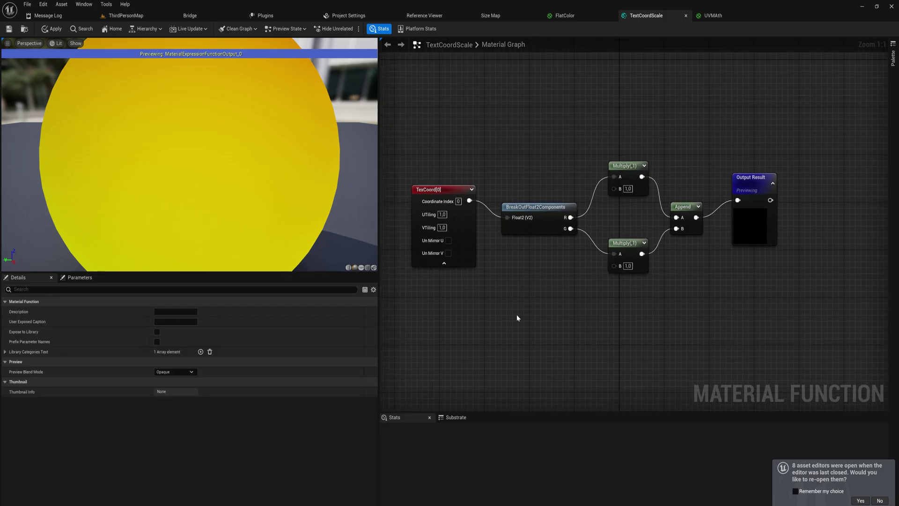
pyautogui.click(516, 314)
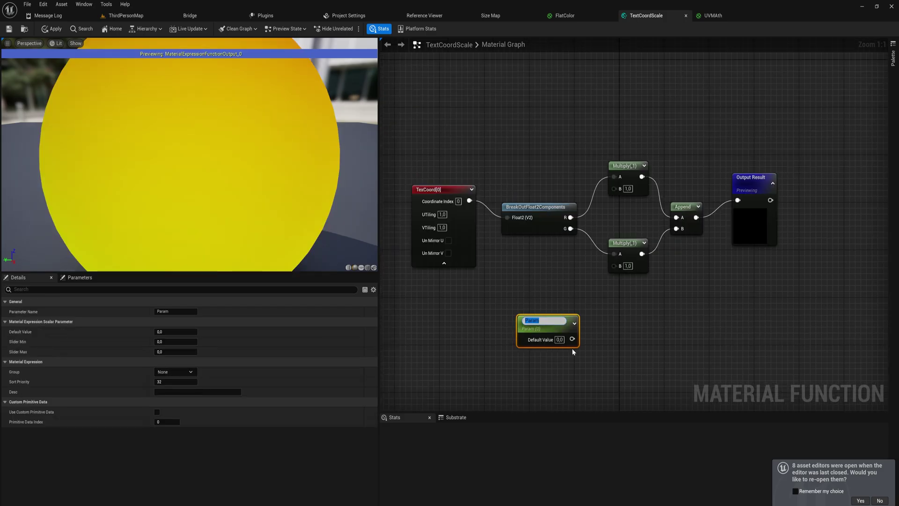
pyautogui.press('Return')
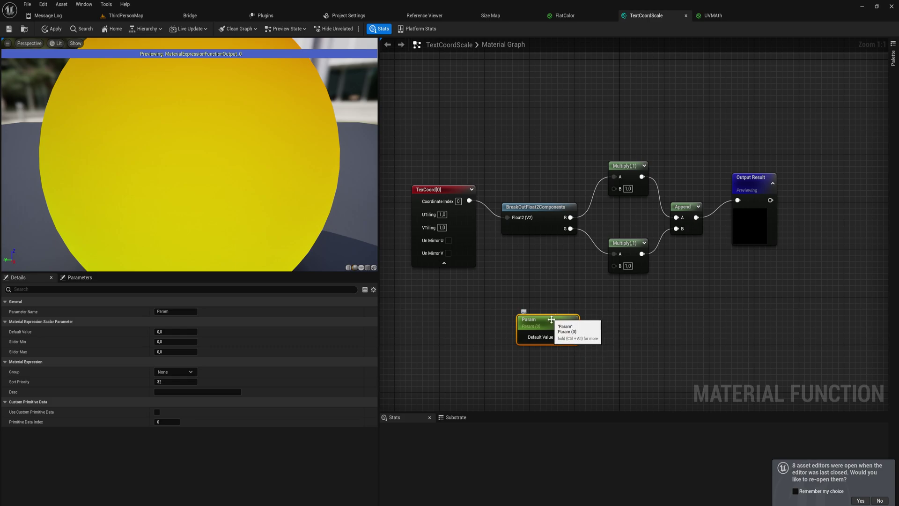
pyautogui.press('Delete')
pyautogui.rightClick(528, 315)
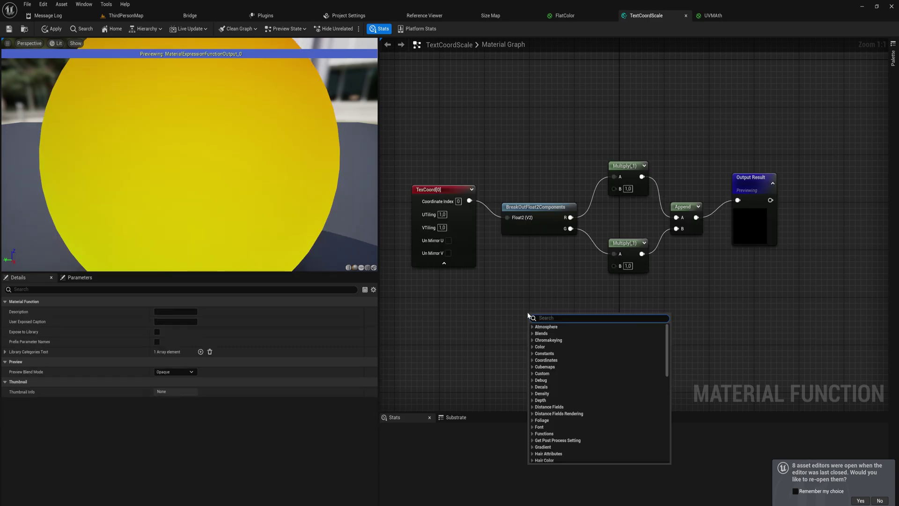
pyautogui.write('input')
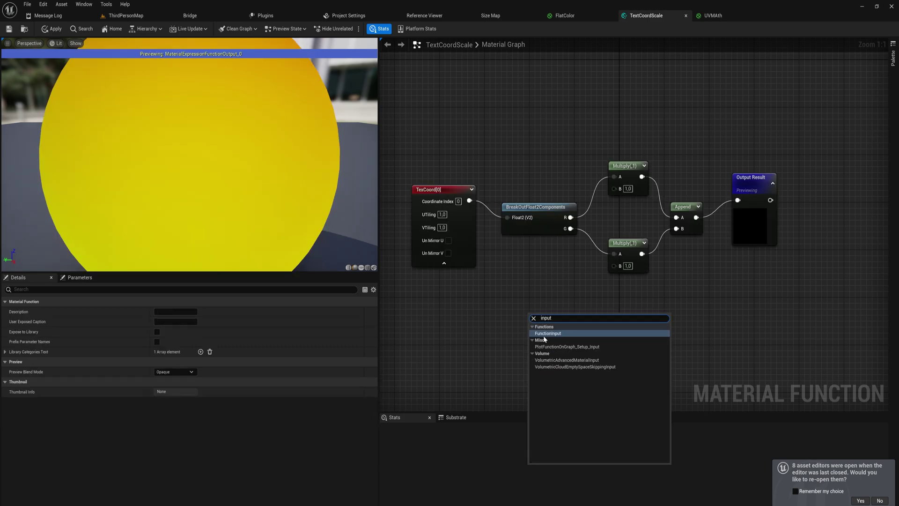
pyautogui.click(548, 333)
pyautogui.moveTo(557, 328); pyautogui.dragTo(531, 307)
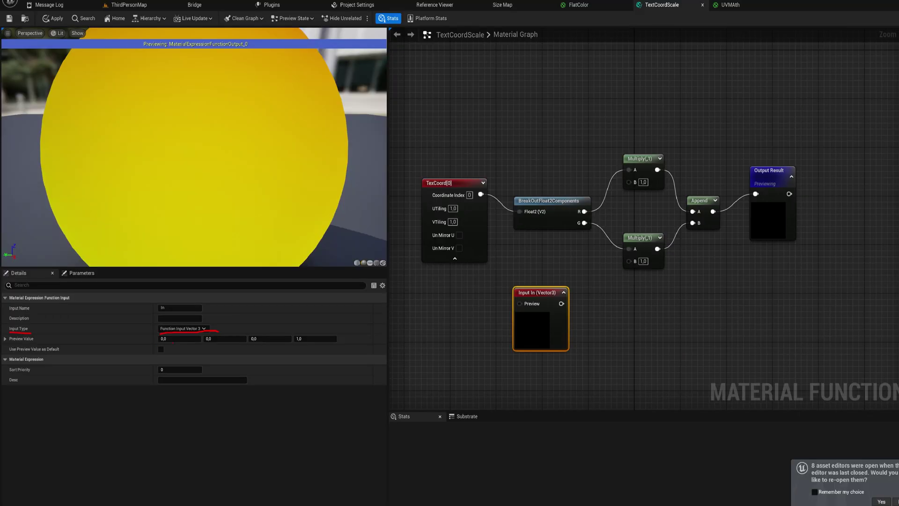
# Set the In input's type to Function Input Vector 2 and place it beneath TexCoord
pyautogui.click(186, 331)
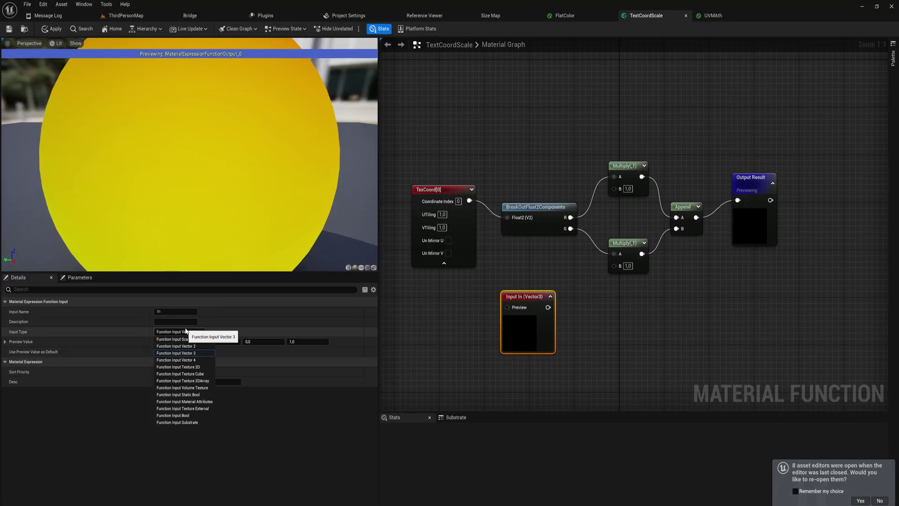
pyautogui.click(202, 340)
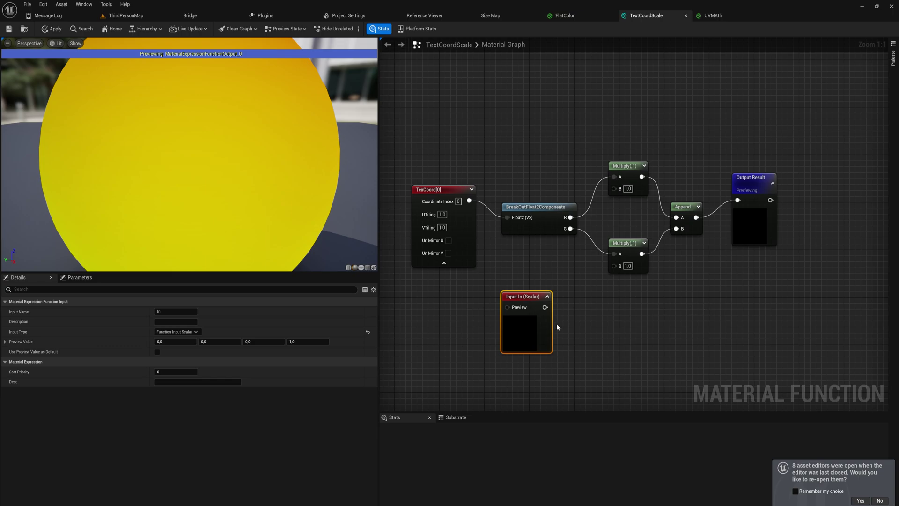
pyautogui.click(193, 333)
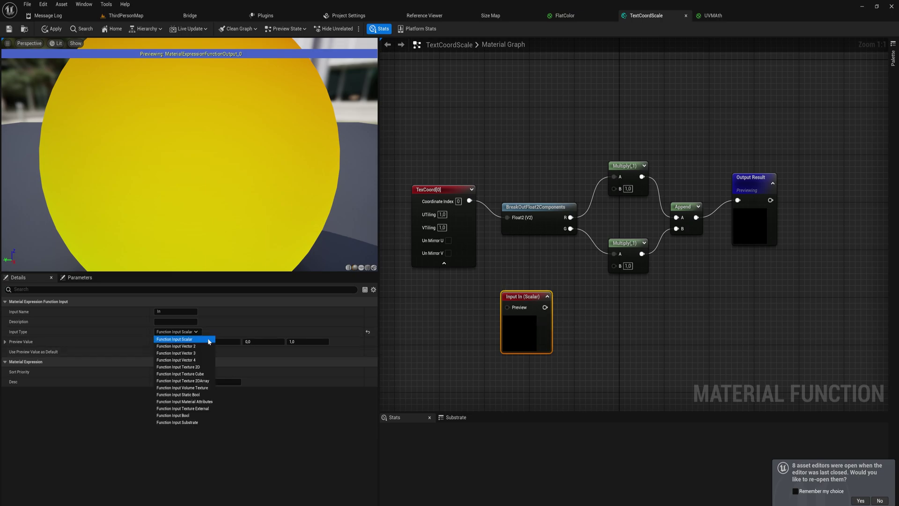
pyautogui.click(203, 347)
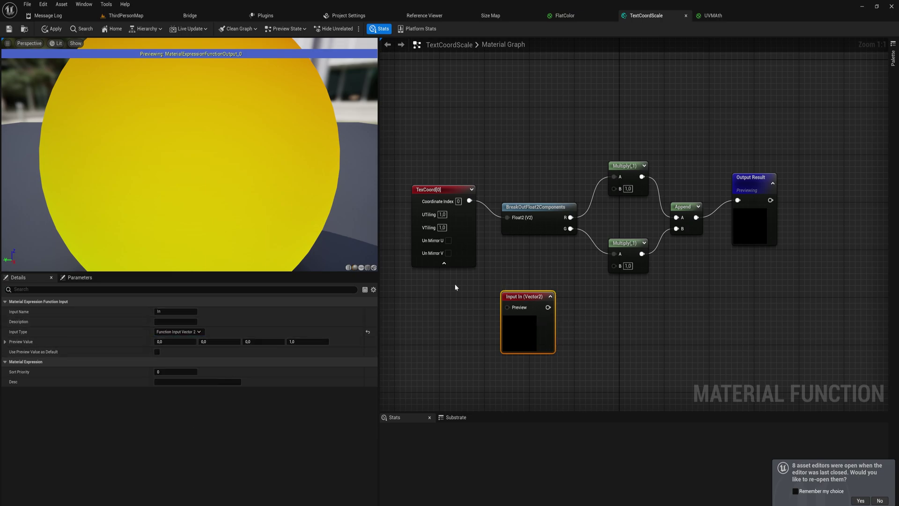
pyautogui.moveTo(537, 293); pyautogui.dragTo(452, 281)
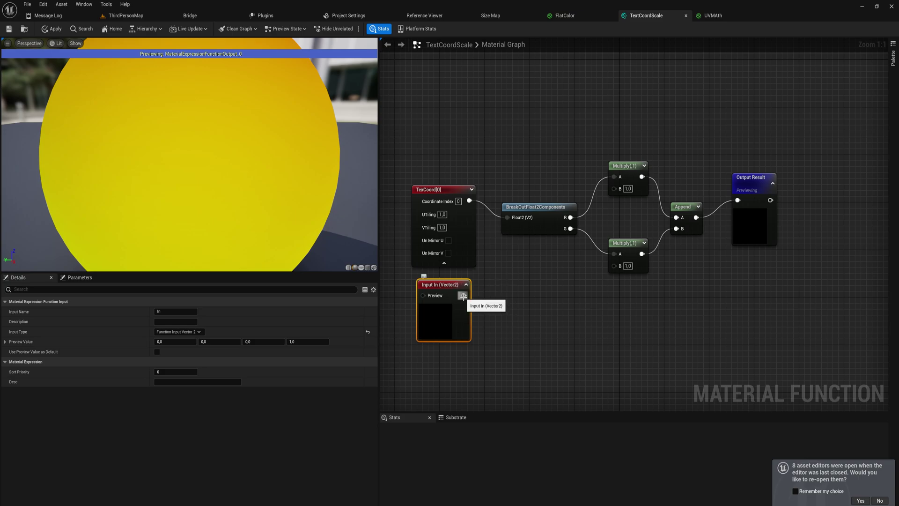
# Split In with a BreakOutFloat2Components node, wiring R and G to the Multiply B pins
pyautogui.moveTo(463, 295); pyautogui.dragTo(497, 286)
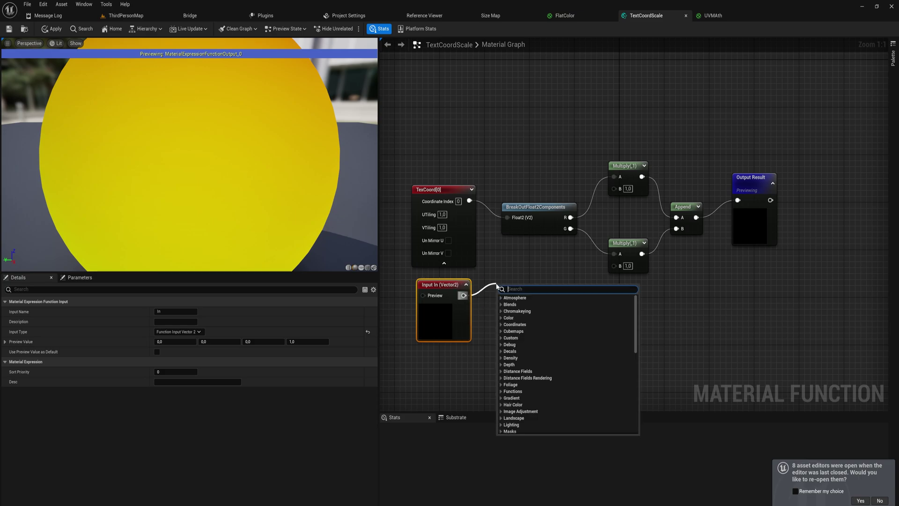
pyautogui.write('break')
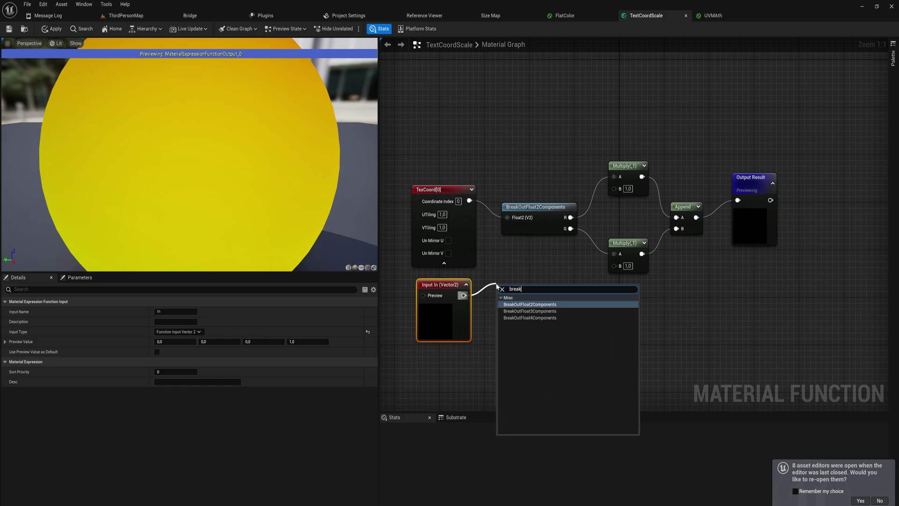
pyautogui.press('Return')
pyautogui.moveTo(565, 299); pyautogui.dragTo(613, 188)
pyautogui.moveTo(566, 309); pyautogui.dragTo(614, 265)
# Set the In input's preview value to X 1, Y 1 and apply the function
pyautogui.click(458, 315)
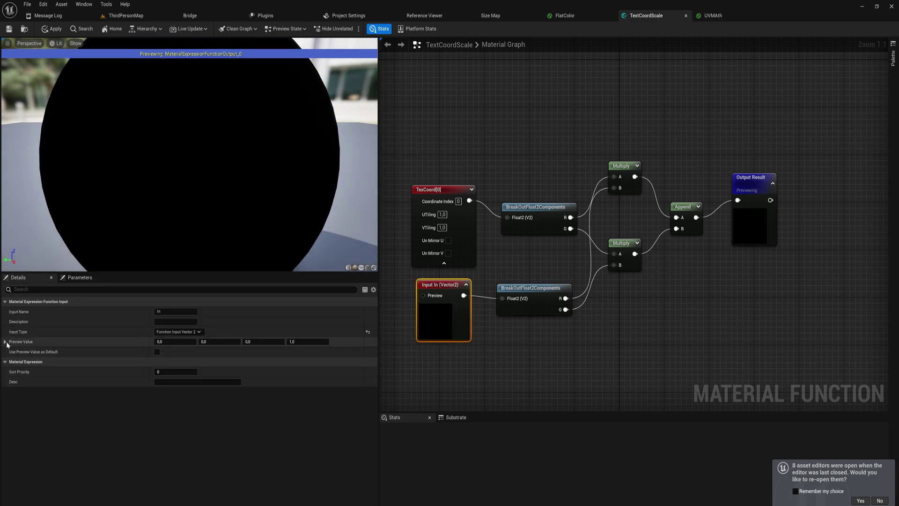
pyautogui.click(45, 345)
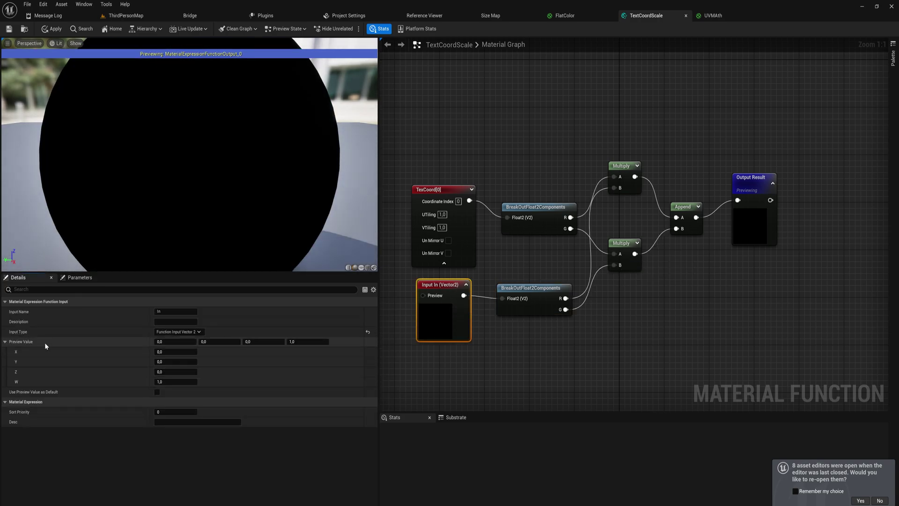
pyautogui.click(169, 343)
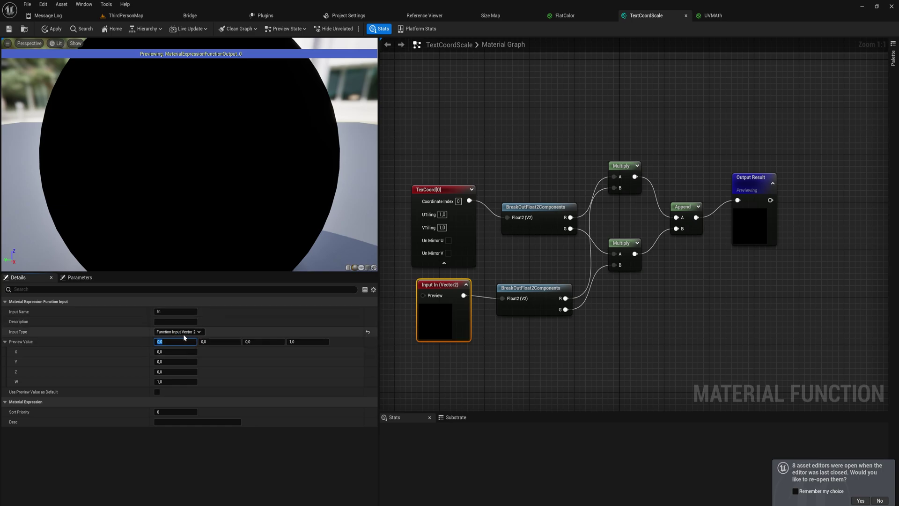
pyautogui.write('1')
pyautogui.press('Tab')
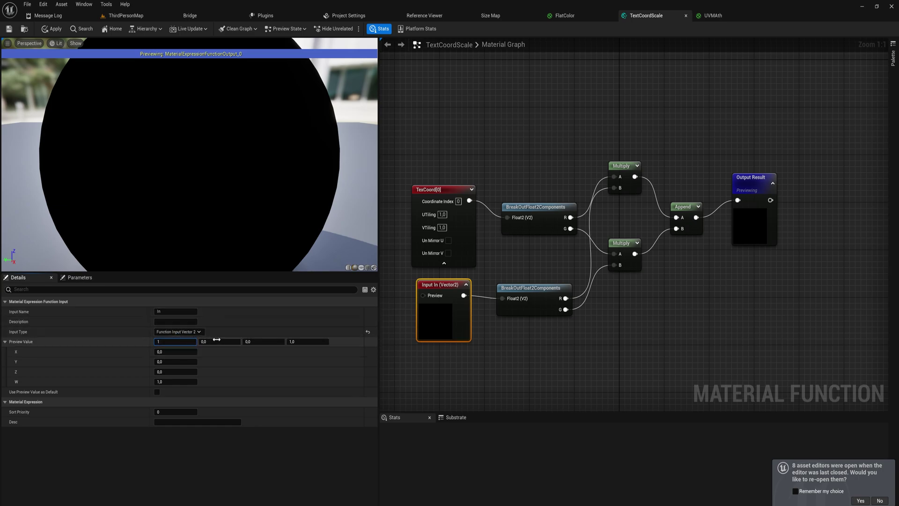
pyautogui.write('1')
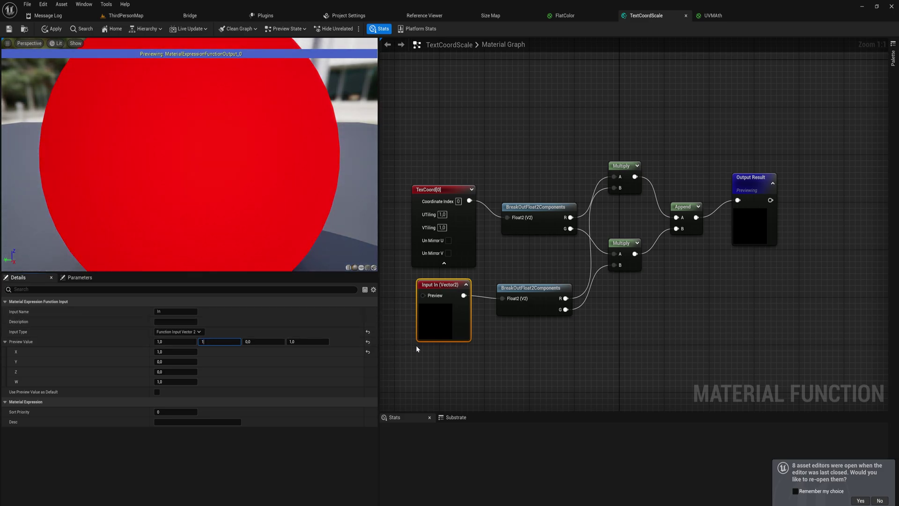
pyautogui.click(437, 358)
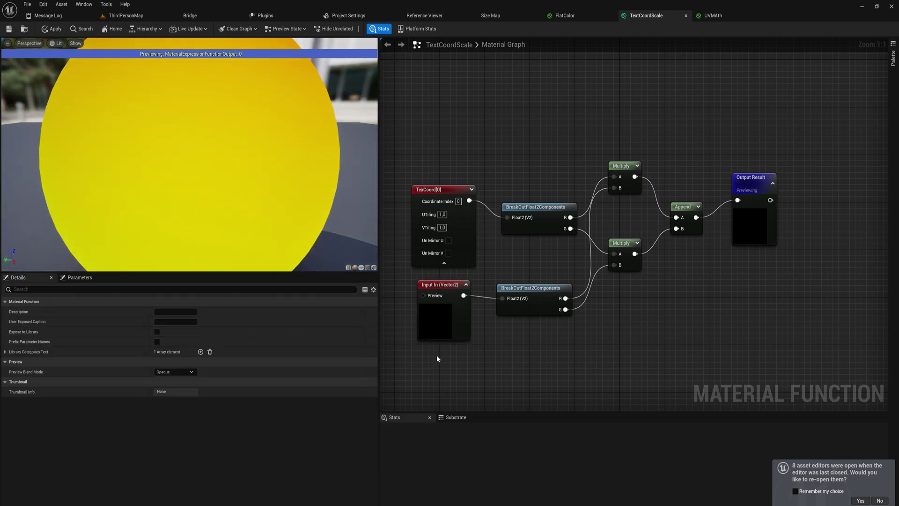
pyautogui.click(53, 29)
pyautogui.click(714, 15)
# Rename the function output to ScaledUVs
pyautogui.doubleClick(525, 202)
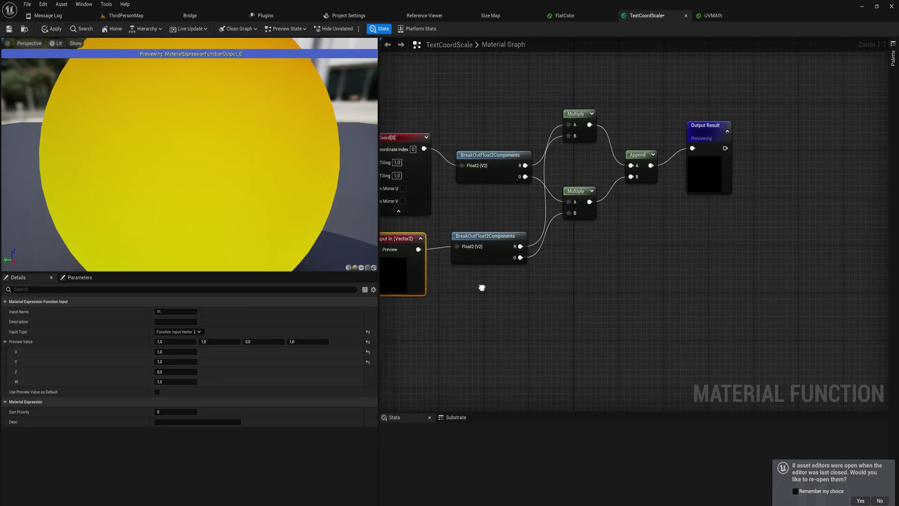
pyautogui.moveTo(460, 357); pyautogui.dragTo(799, 107)
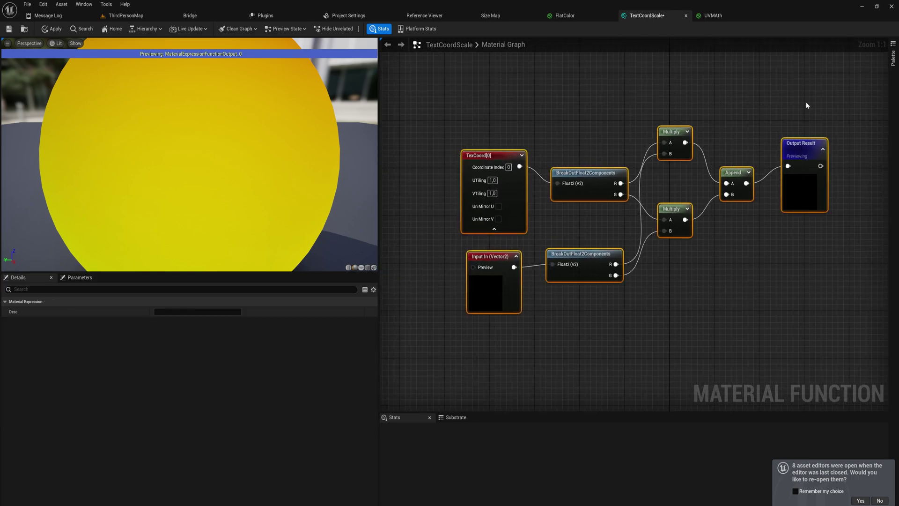
pyautogui.moveTo(748, 105); pyautogui.dragTo(717, 139, button='right')
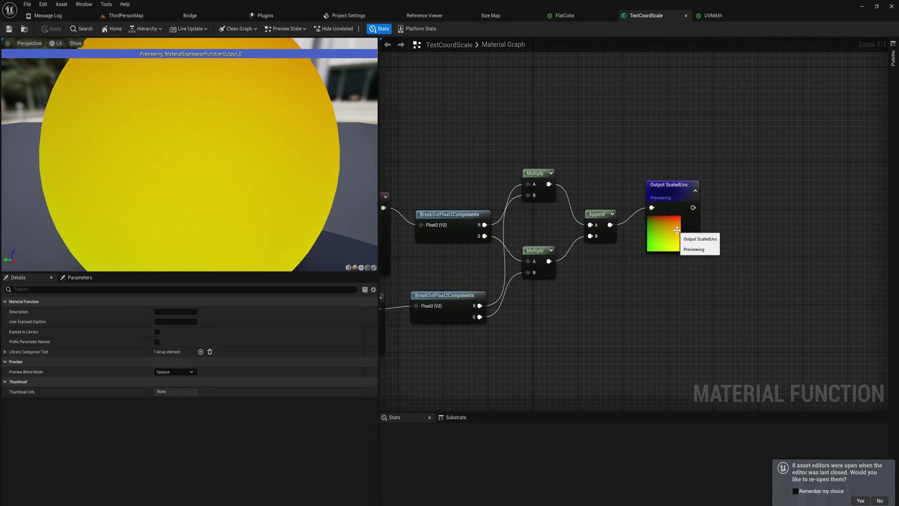
pyautogui.click(669, 201)
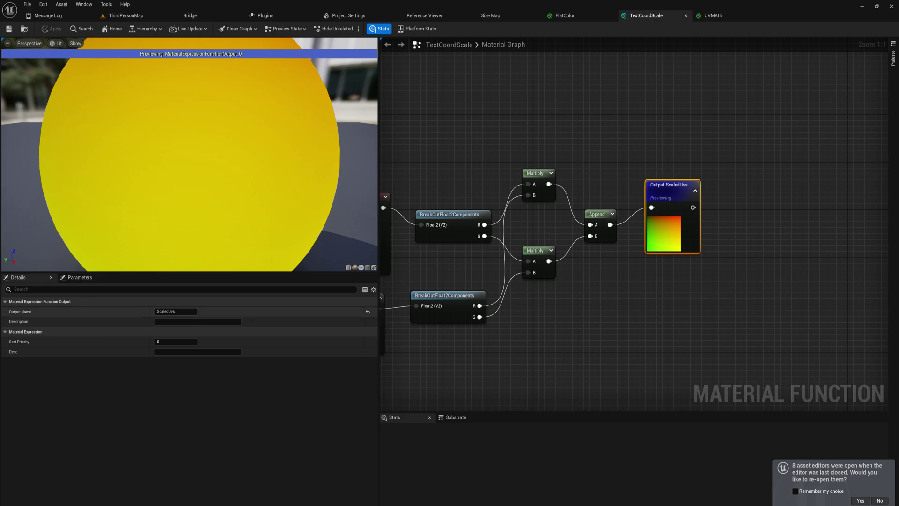
pyautogui.click(176, 311)
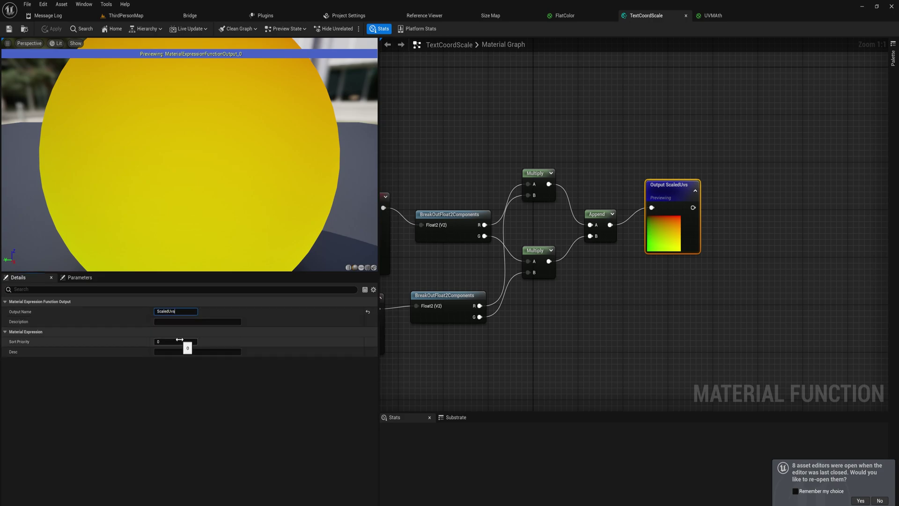
pyautogui.press('Return')
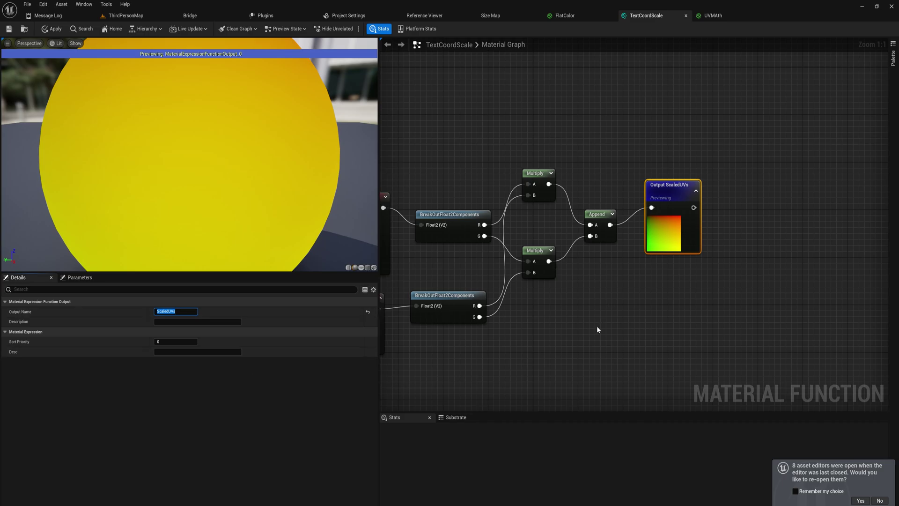
# Select the In input node and start renaming it to Scale
pyautogui.moveTo(430, 297); pyautogui.dragTo(725, 264, button='right')
pyautogui.click(656, 268)
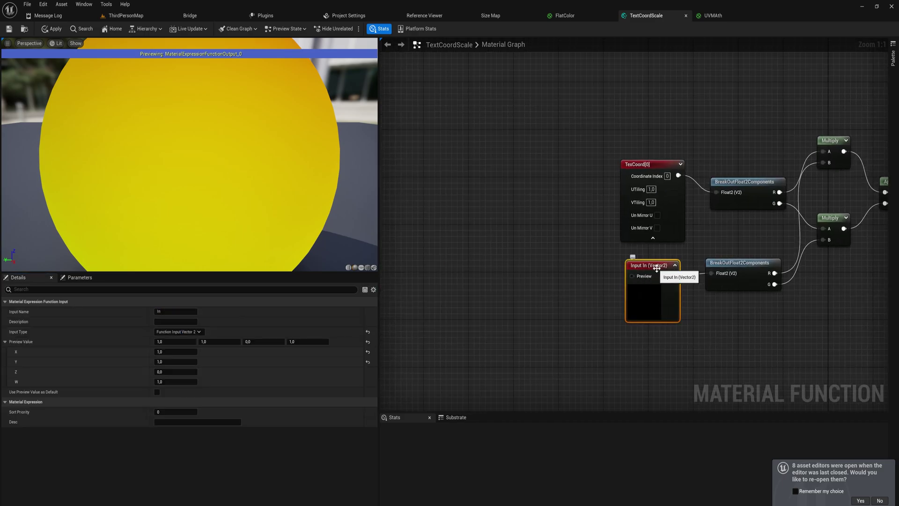
pyautogui.click(181, 312)
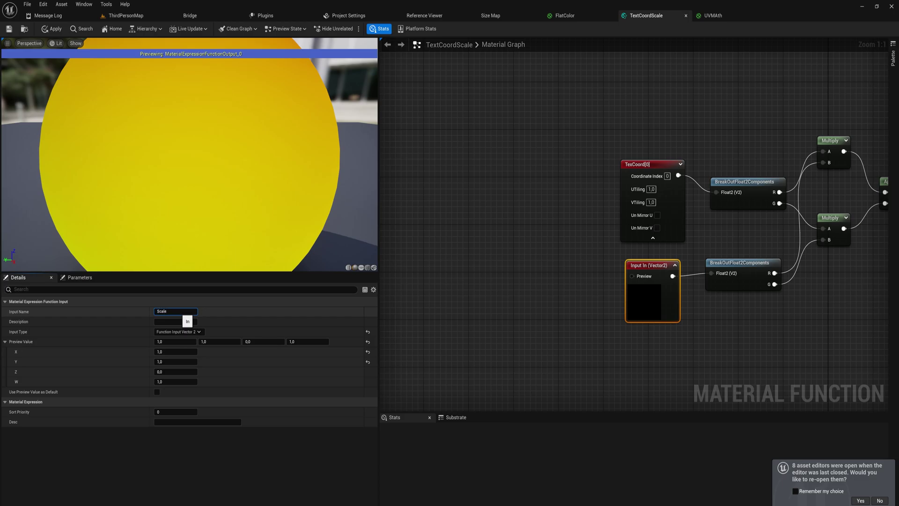
# In UVMAth, feed the Divide output into the Texture Sample's UVs and preview the result
pyautogui.click(713, 16)
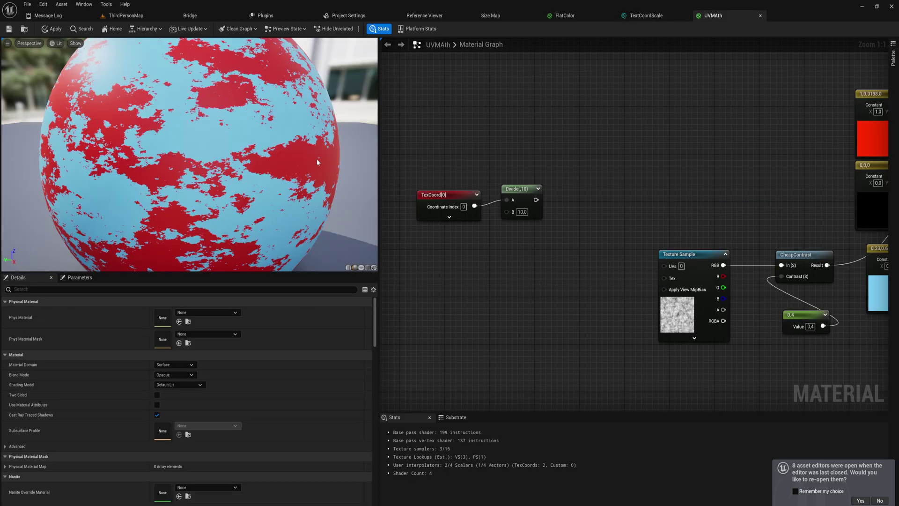
pyautogui.hotkey('ctrl', 'space')
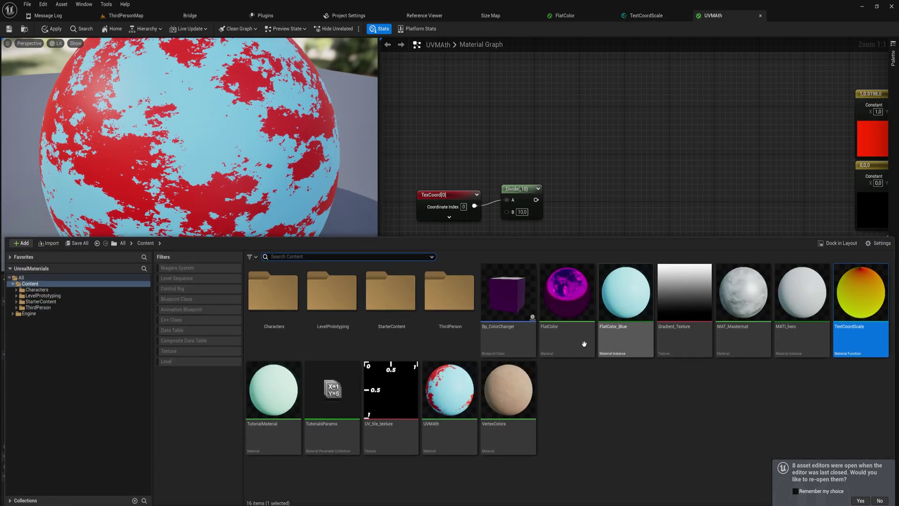
pyautogui.click(623, 138)
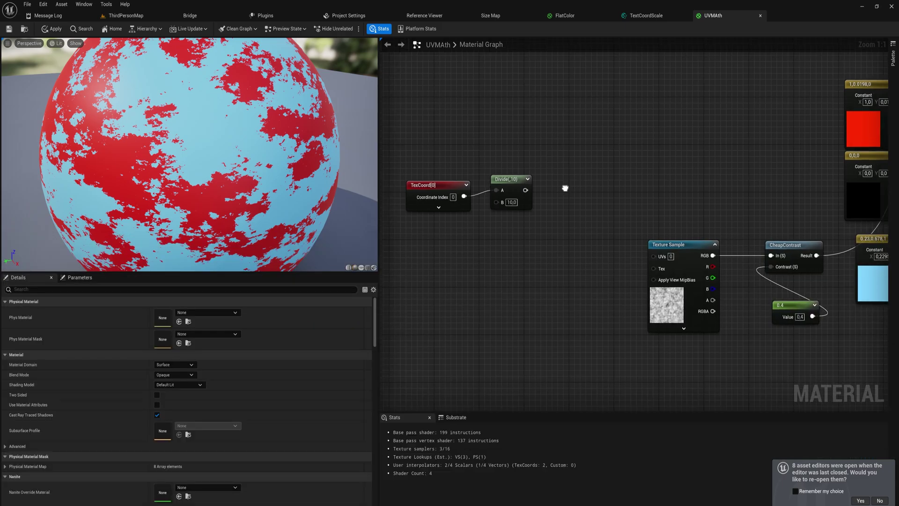
pyautogui.moveTo(567, 189); pyautogui.dragTo(547, 141, button='right')
pyautogui.rightClick(503, 141)
pyautogui.click(502, 141)
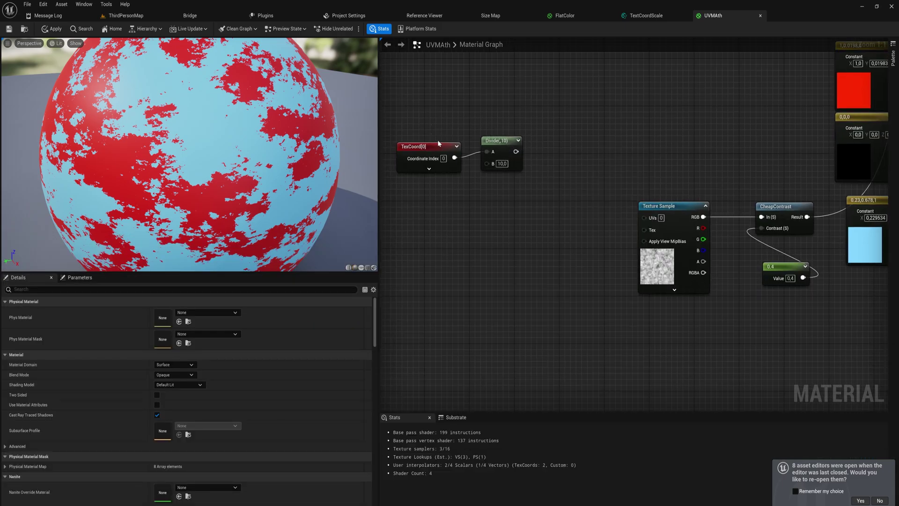
pyautogui.click(537, 135)
pyautogui.moveTo(516, 151); pyautogui.dragTo(645, 217)
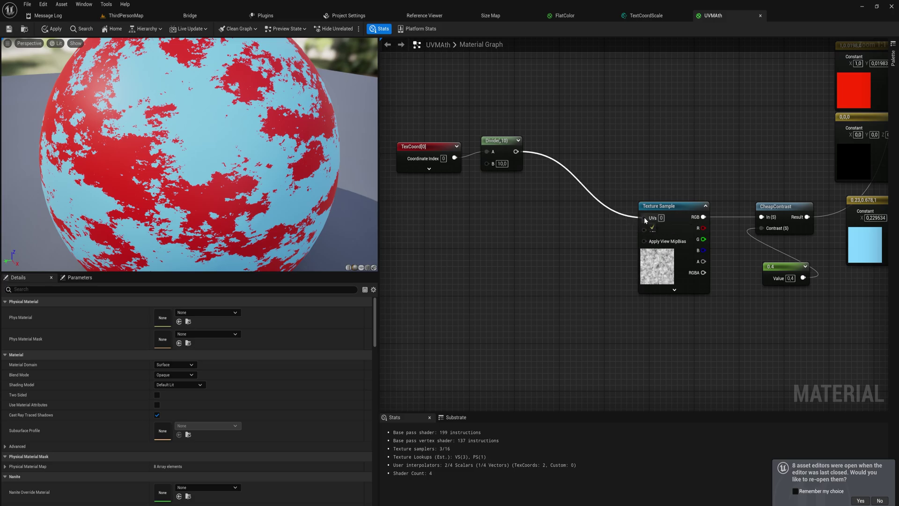
pyautogui.moveTo(281, 202); pyautogui.dragTo(300, 238)
# Disconnect Divide from the Texture Sample UVs and move TexCoord and Divide aside
pyautogui.moveTo(510, 226); pyautogui.dragTo(414, 131)
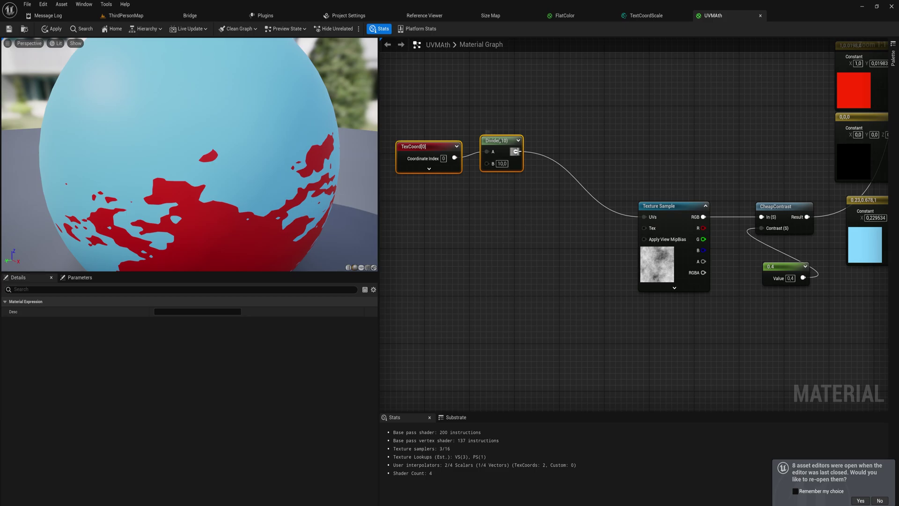
pyautogui.keyDown('alt'); pyautogui.click(516, 152); pyautogui.keyUp('alt')
pyautogui.click(423, 124)
pyautogui.moveTo(423, 124); pyautogui.dragTo(520, 124)
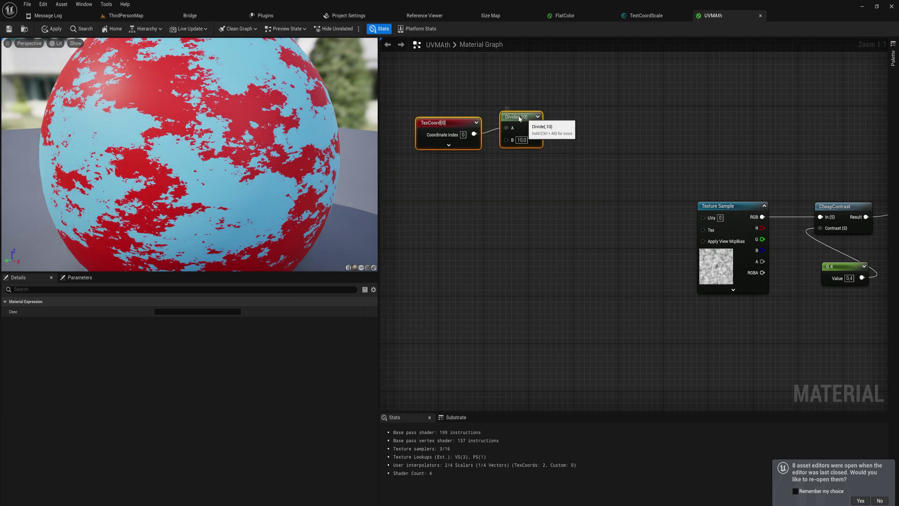
pyautogui.moveTo(600, 232); pyautogui.dragTo(507, 205, button='right')
# Place a TextCoordScale node in UVMAth and wire its ScaledUVs into the Texture Sample's UVs
pyautogui.hotkey('ctrl', 'space')
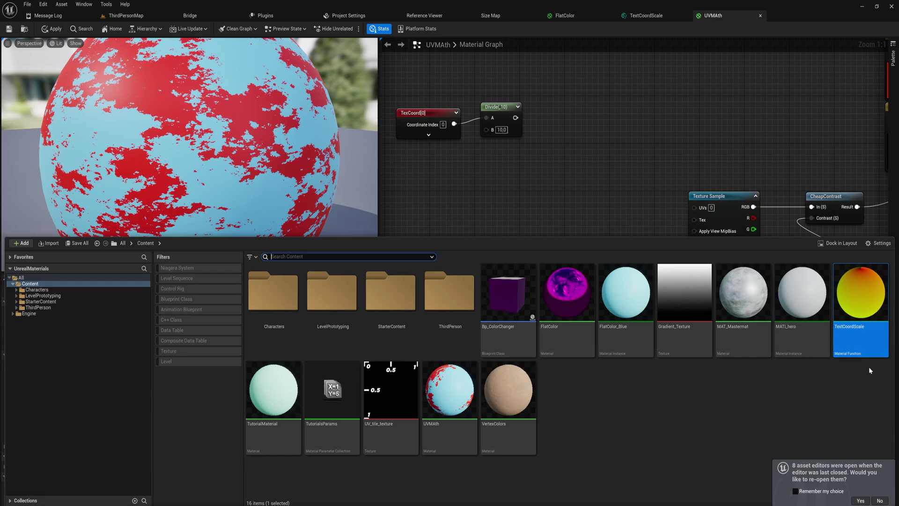
pyautogui.click(854, 328)
pyautogui.moveTo(854, 328); pyautogui.dragTo(579, 175)
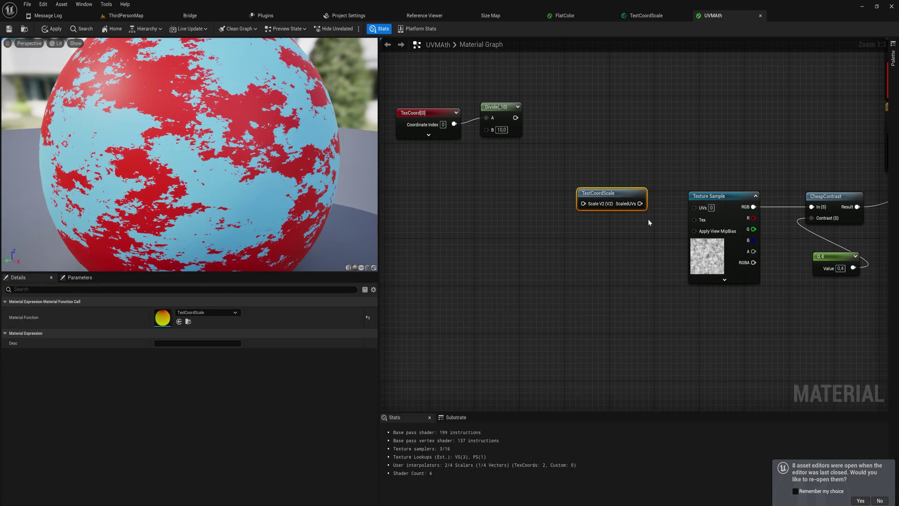
pyautogui.moveTo(640, 204); pyautogui.dragTo(710, 214)
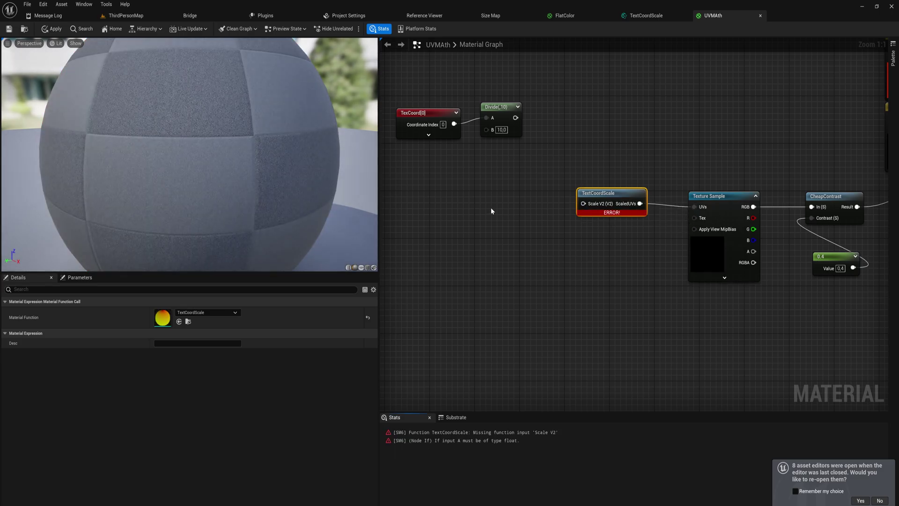
pyautogui.click(504, 204)
# Add a Constant2Vector of 1, 1 wired into TextCoordScale's Scale input
pyautogui.click(501, 203)
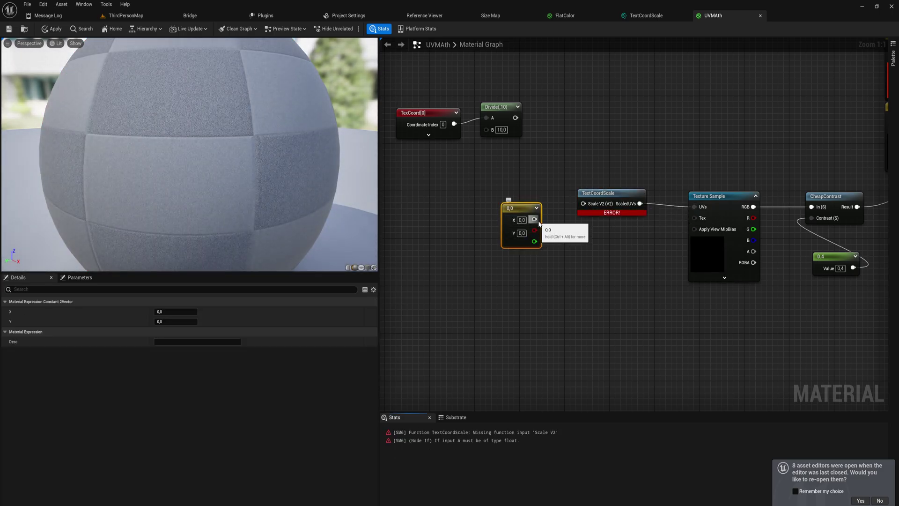
pyautogui.moveTo(535, 219); pyautogui.dragTo(583, 203)
pyautogui.write('1')
pyautogui.press('Tab')
pyautogui.write('1')
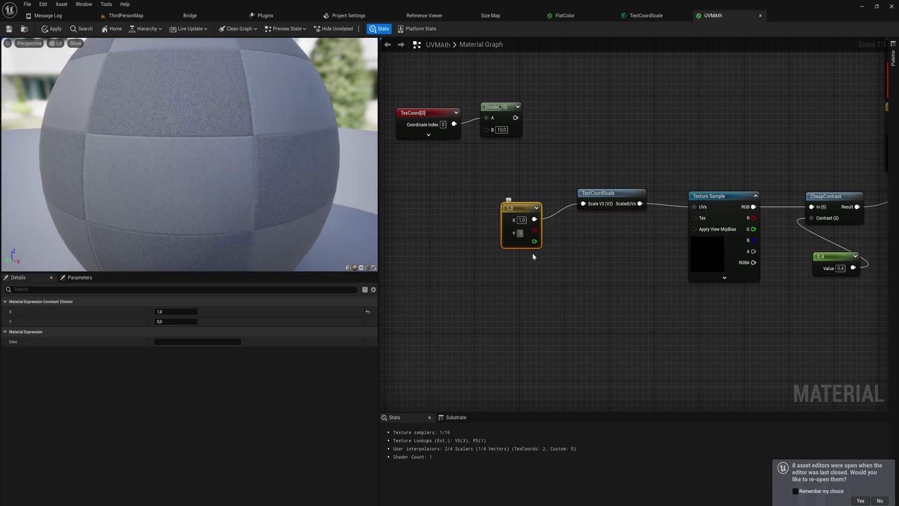
pyautogui.click(542, 276)
# Change the constant to 10, 10 and check the preview sphere
pyautogui.click(521, 220)
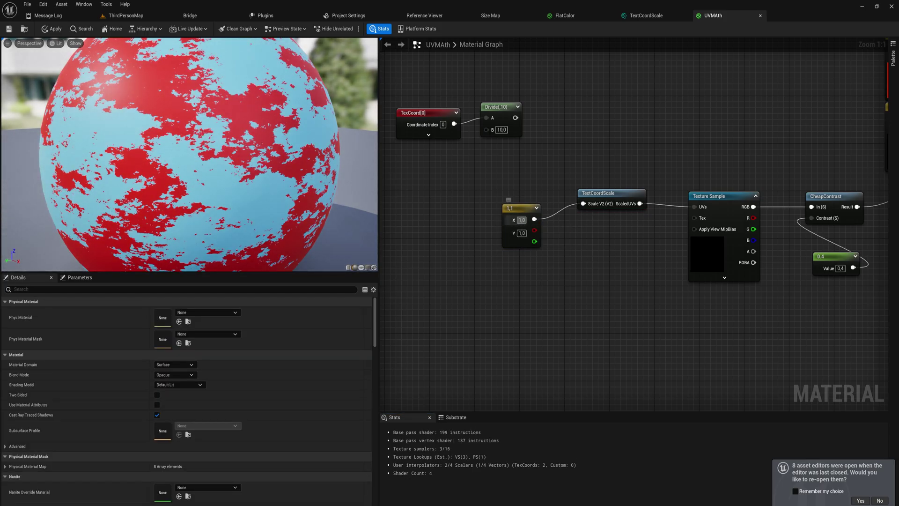
pyautogui.write('10')
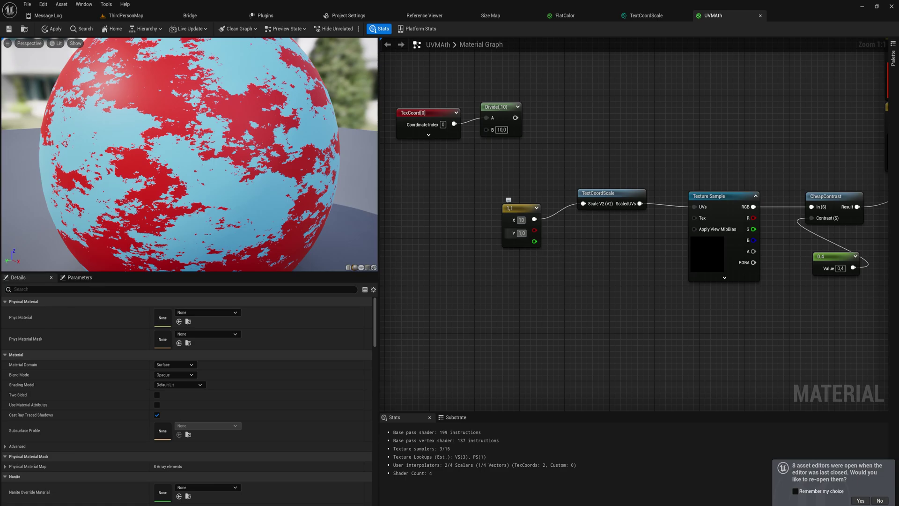
pyautogui.press('Tab')
pyautogui.write('10')
pyautogui.press('Return')
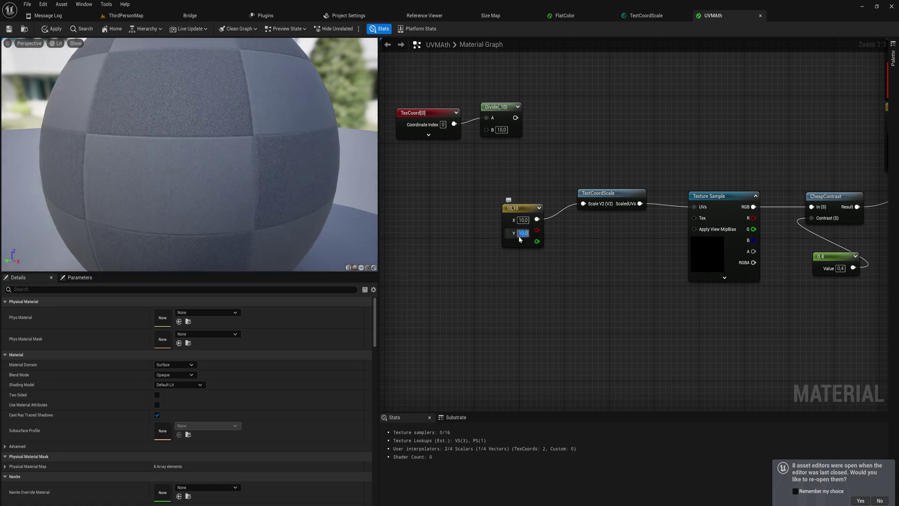
pyautogui.scroll(-3, 290, 217)
pyautogui.moveTo(290, 218); pyautogui.dragTo(205, 191)
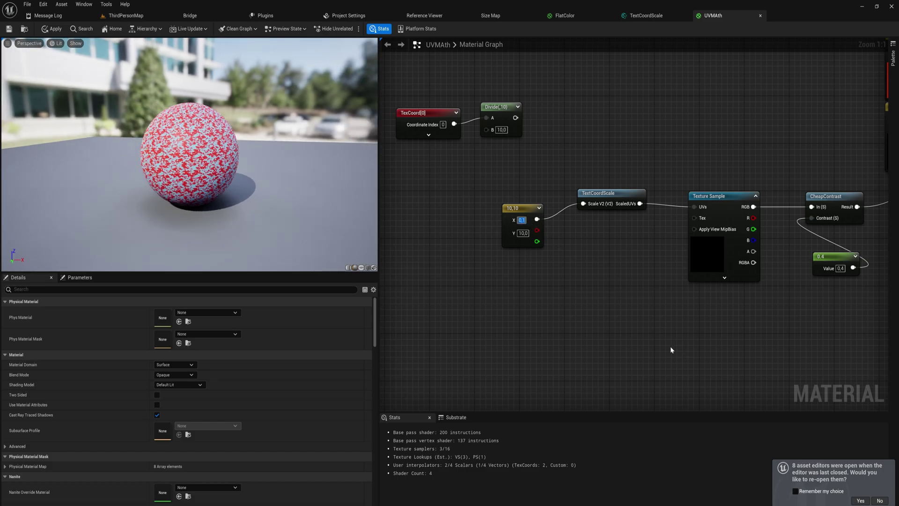
# Set the constant to X 0.1, Y 9, producing stretched stripes on the preview sphere
pyautogui.press('Tab')
pyautogui.write('0,1')
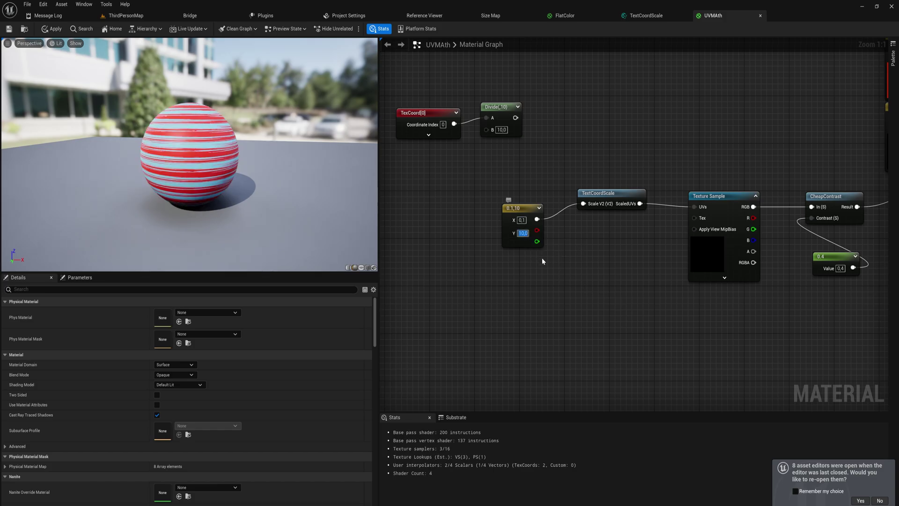
pyautogui.press('Return')
pyautogui.moveTo(210, 155); pyautogui.dragTo(253, 159)
pyautogui.moveTo(117, 149)
pyautogui.mouseDown()
pyautogui.moveTo(94, 150)
pyautogui.moveTo(118, 149)
pyautogui.mouseUp()
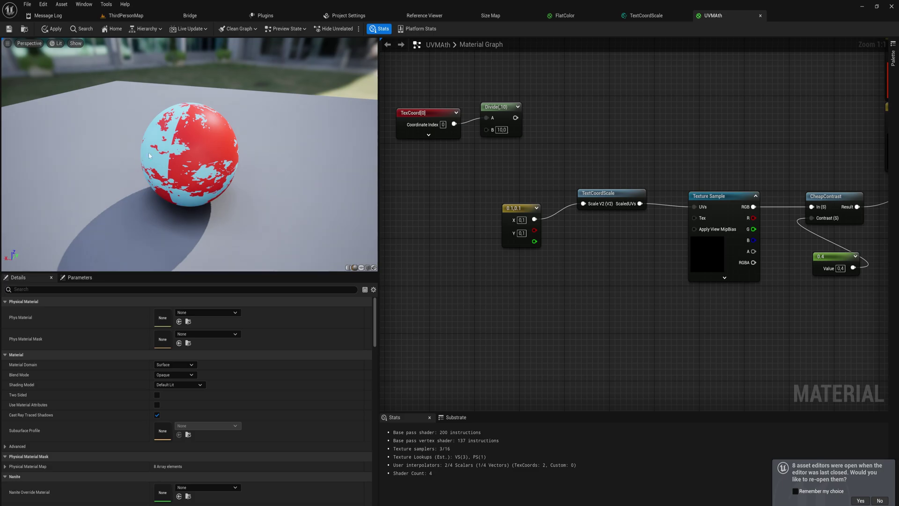
pyautogui.scroll(3, 195, 164)
pyautogui.click(521, 233)
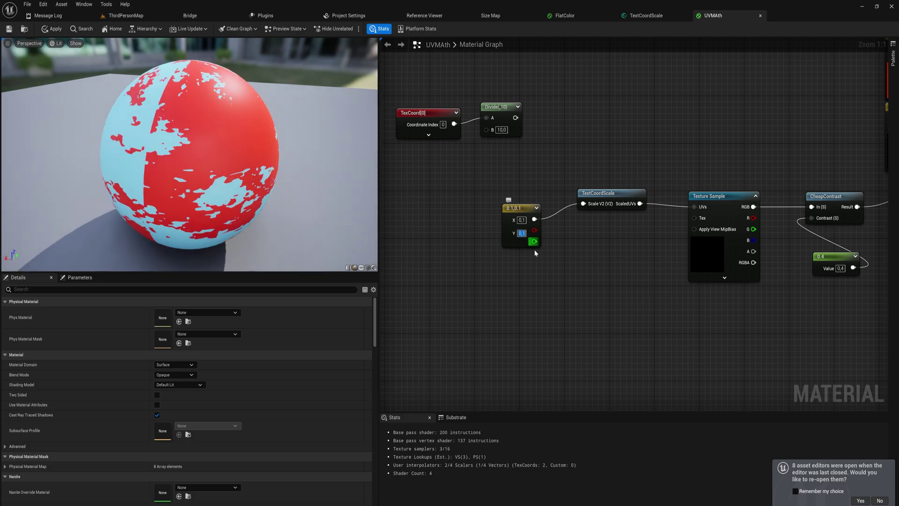
pyautogui.write('9')
pyautogui.press('Return')
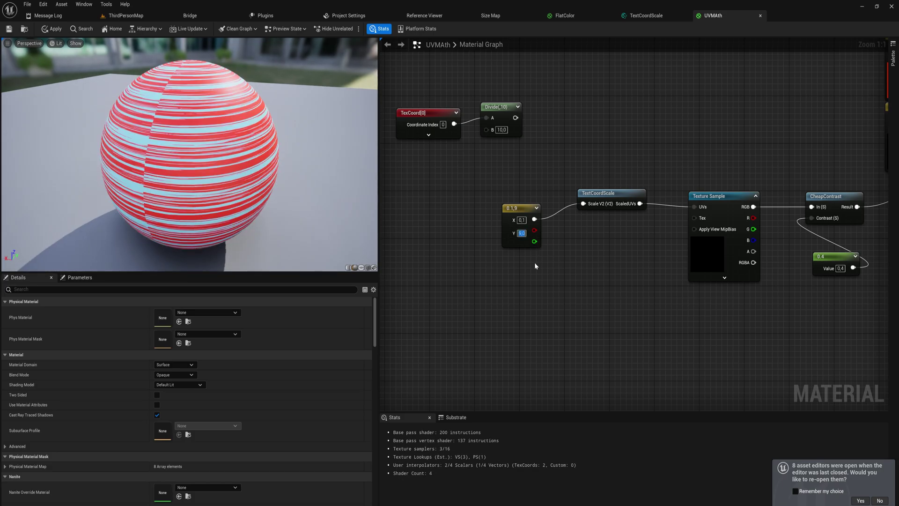
pyautogui.moveTo(195, 164); pyautogui.dragTo(195, 185)
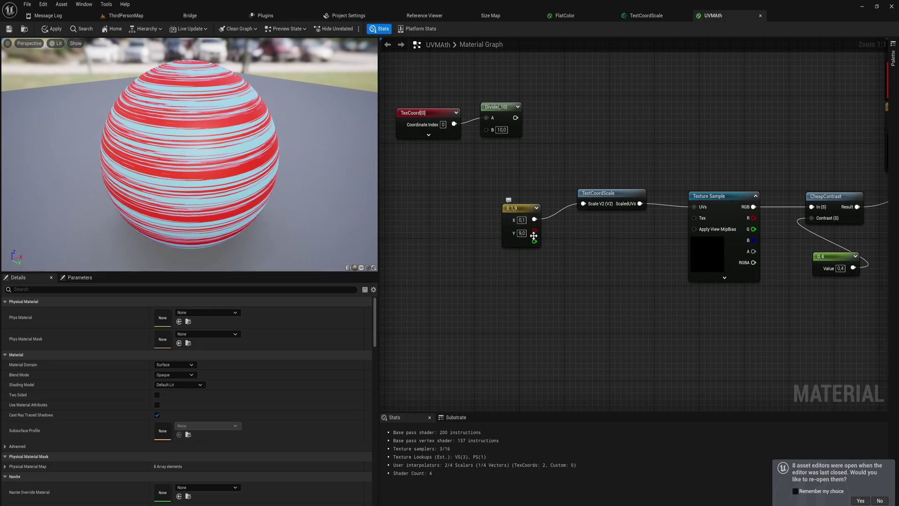
# Inspect the TextCoordScale function's own graph, then tidy the constant and TextCoordScale nodes in UVMAth
pyautogui.moveTo(621, 189); pyautogui.dragTo(621, 208)
pyautogui.doubleClick(620, 208)
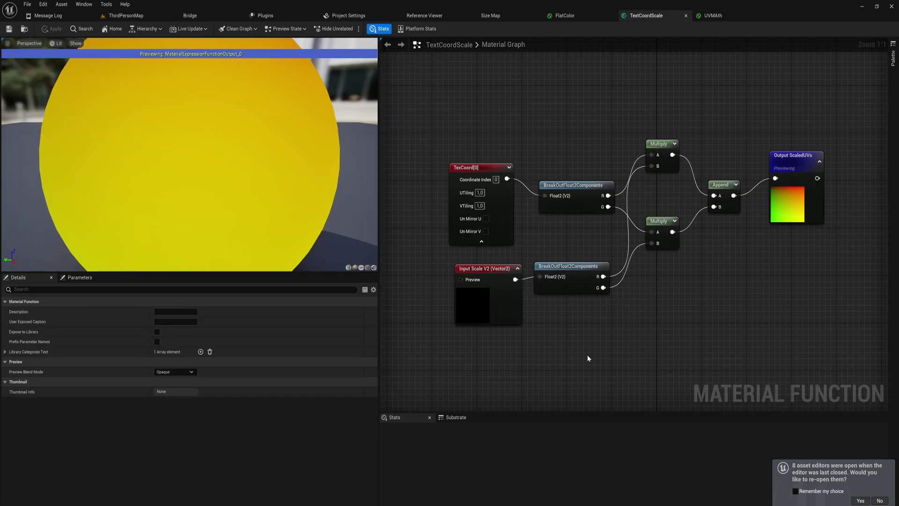
pyautogui.moveTo(604, 322); pyautogui.dragTo(624, 234, button='right')
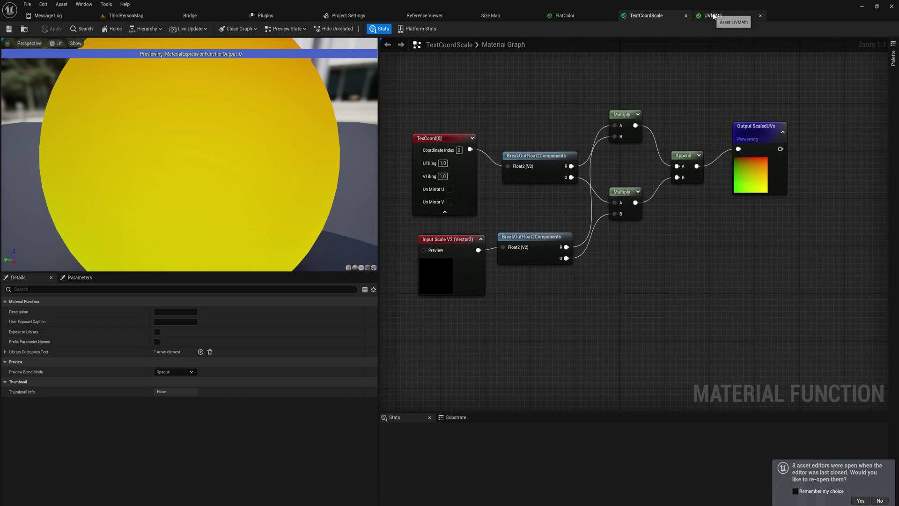
pyautogui.click(713, 16)
pyautogui.moveTo(592, 350); pyautogui.dragTo(563, 267, button='right')
pyautogui.click(445, 206)
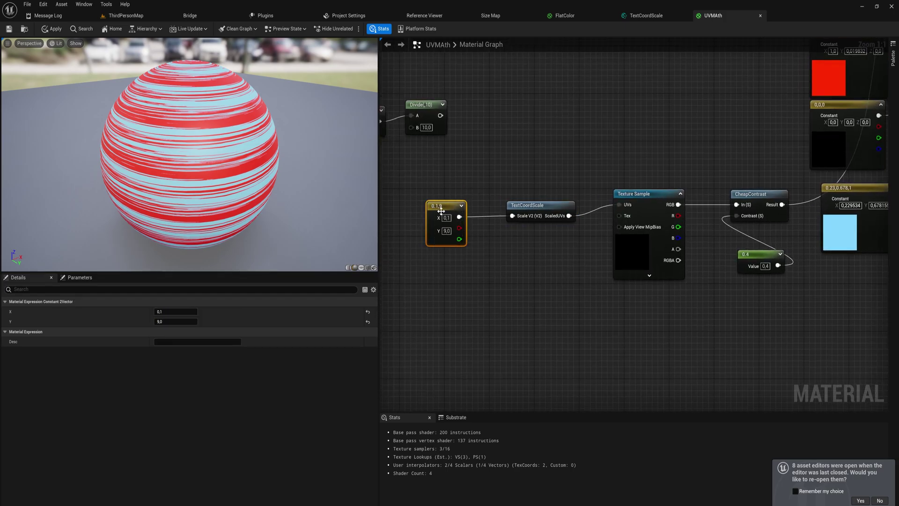
pyautogui.moveTo(445, 207)
pyautogui.mouseDown()
pyautogui.moveTo(452, 225)
pyautogui.moveTo(452, 209)
pyautogui.mouseUp()
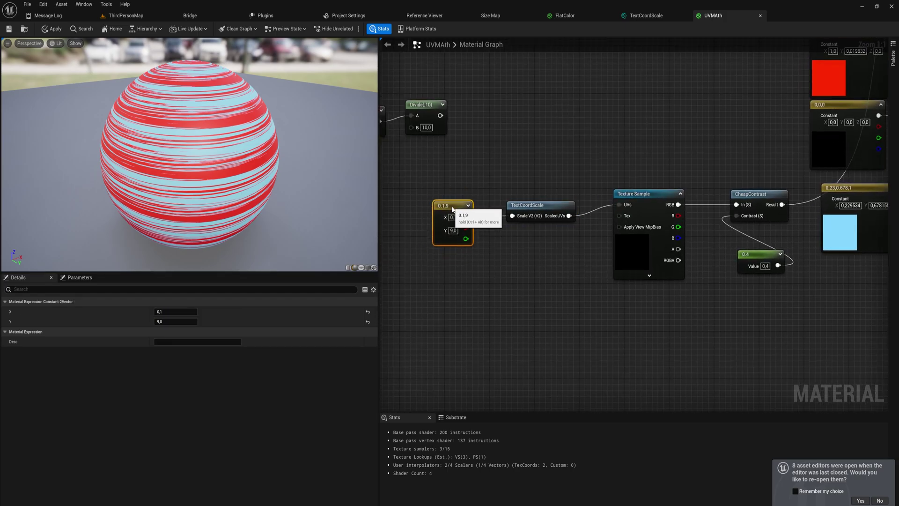
pyautogui.moveTo(463, 289); pyautogui.dragTo(522, 341, button='right')
pyautogui.moveTo(568, 327); pyautogui.dragTo(656, 190)
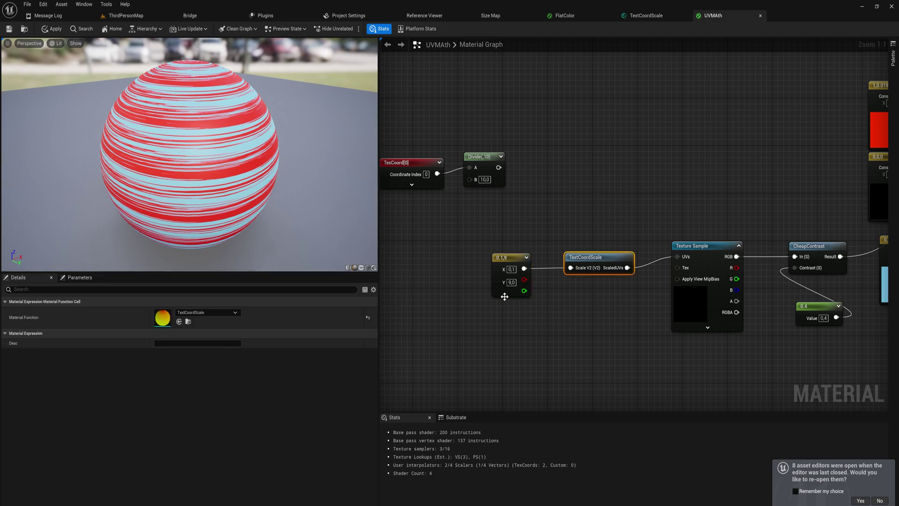
# Convert the 0.1, 9 constant into a vector parameter named ParamUVScale and apply the material
pyautogui.rightClick(510, 266)
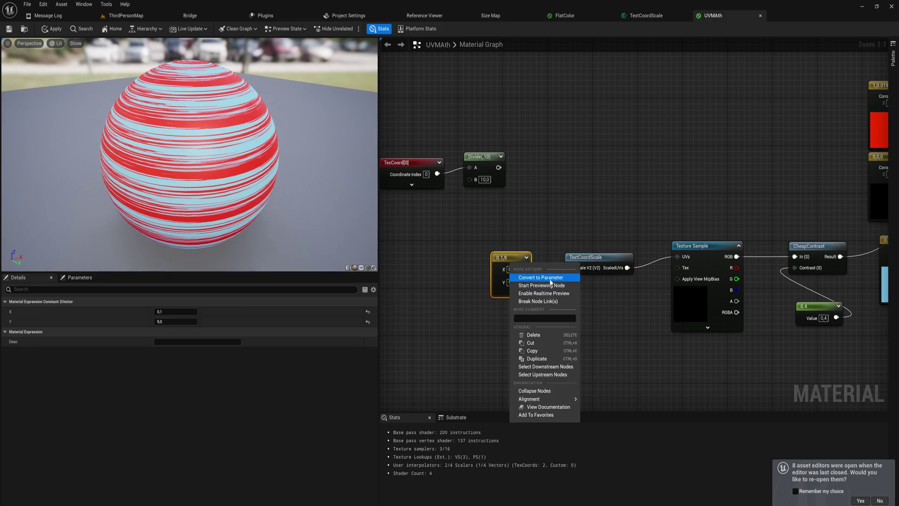
pyautogui.click(550, 280)
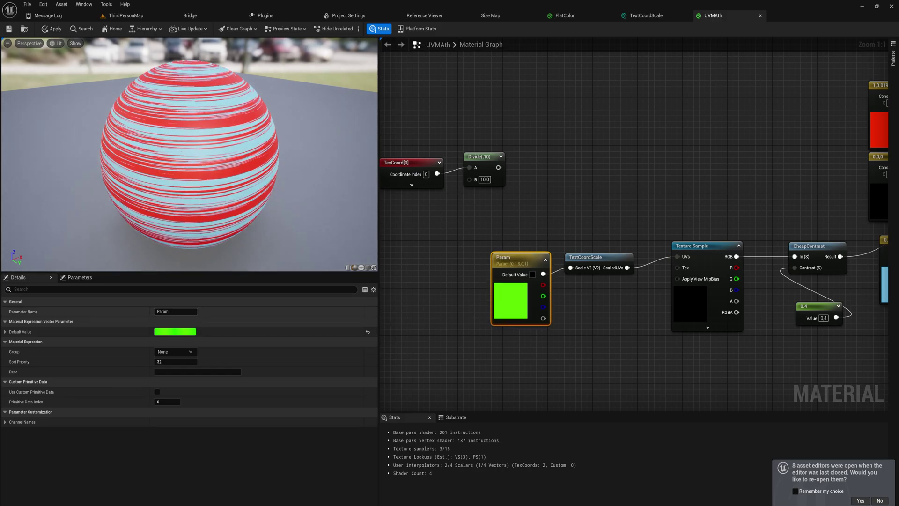
pyautogui.click(177, 311)
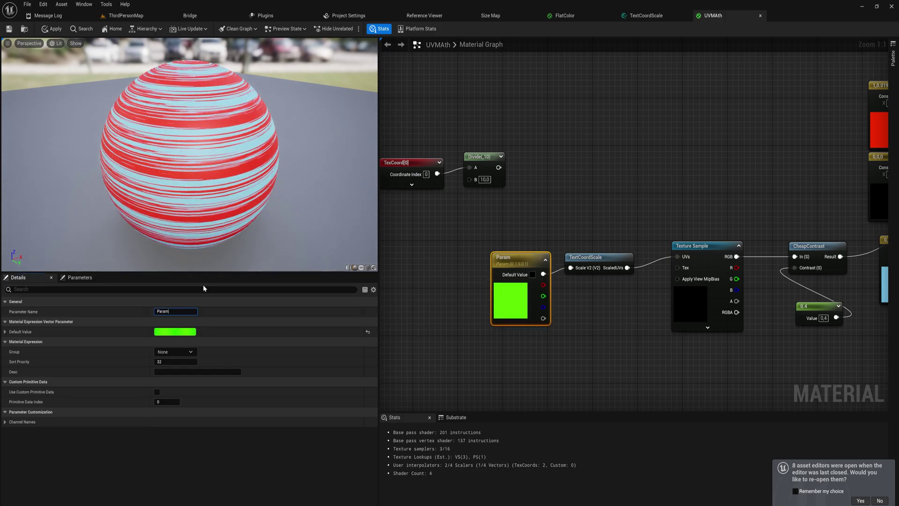
pyautogui.write('UVScale')
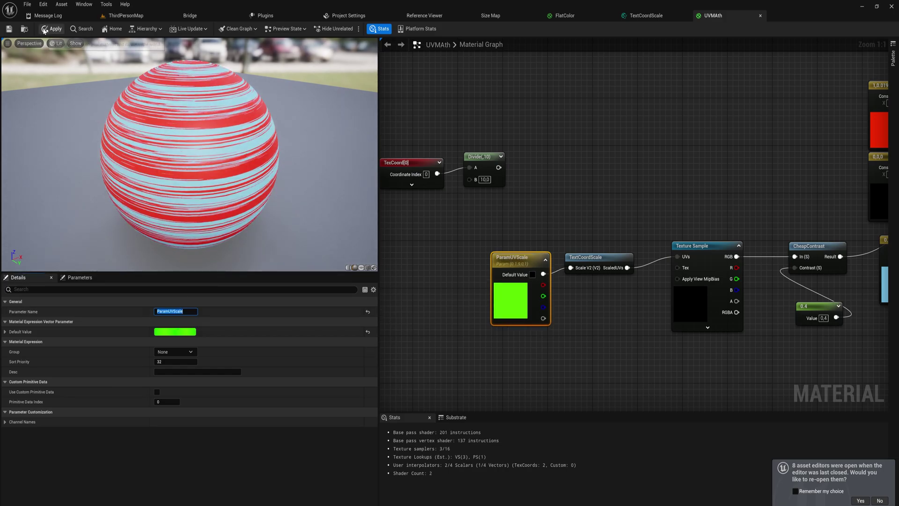
pyautogui.click(52, 28)
# Bring up the Content Drawer and select the UVMAth material asset
pyautogui.hotkey('ctrl', 'space')
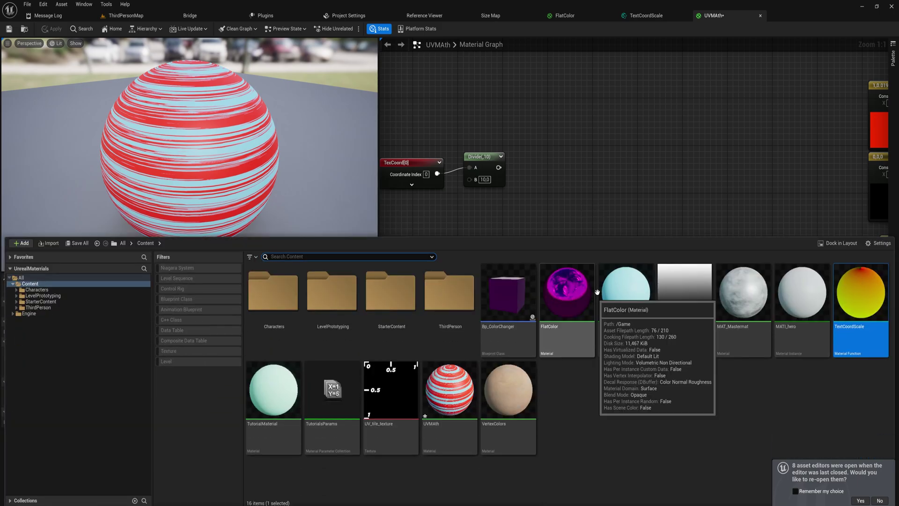
pyautogui.moveTo(583, 189); pyautogui.dragTo(529, 198, button='right')
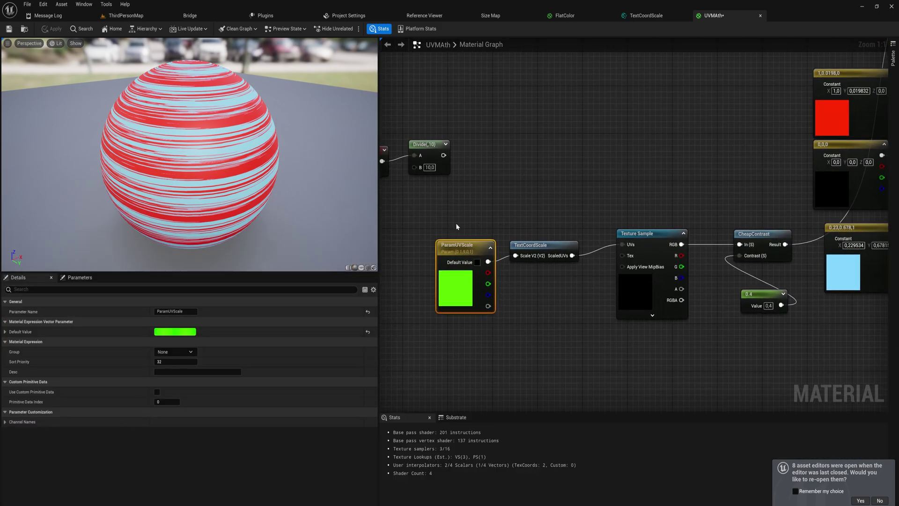
pyautogui.hotkey('ctrl', 'space')
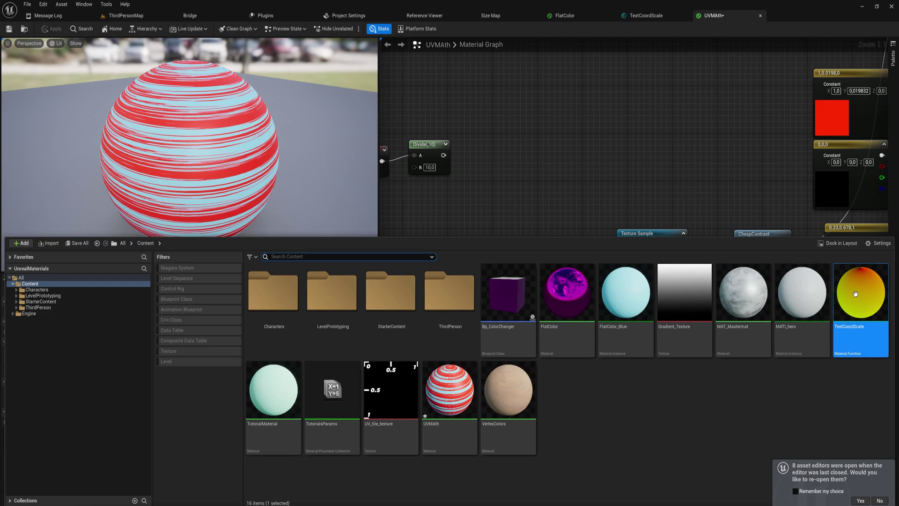
pyautogui.click(448, 396)
# Create a UVMAth_Inst material instance from UVMAth and open it
pyautogui.rightClick(447, 396)
pyautogui.click(512, 225)
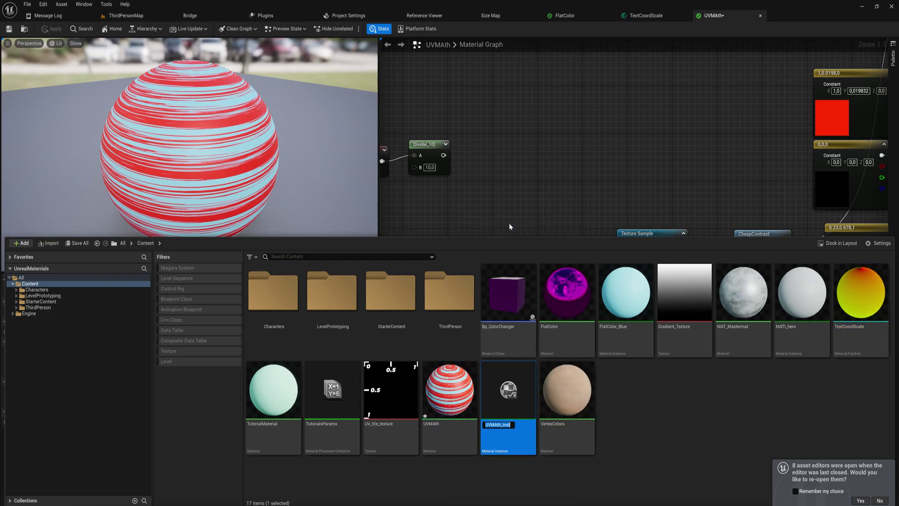
pyautogui.doubleClick(513, 398)
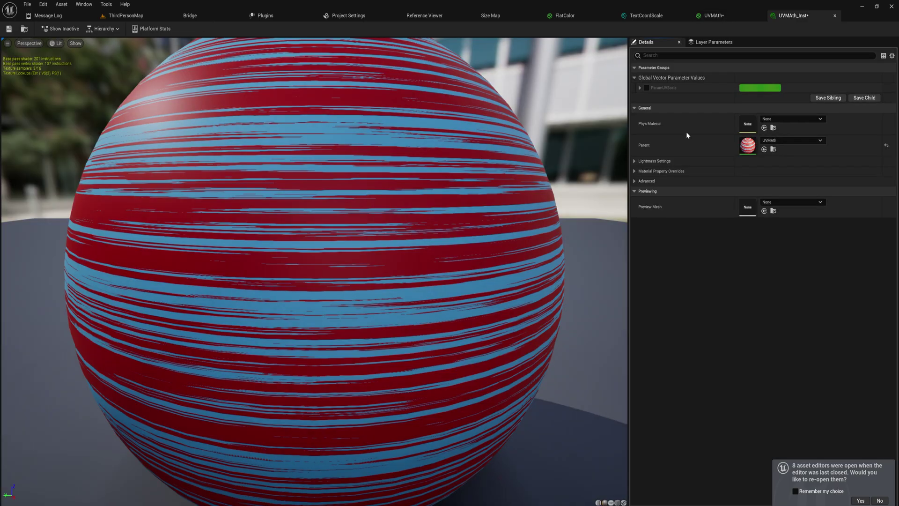
# Override ParamUVScale in UVMAth_Inst, lowering R to 0.116 to widen the stripes
pyautogui.click(646, 88)
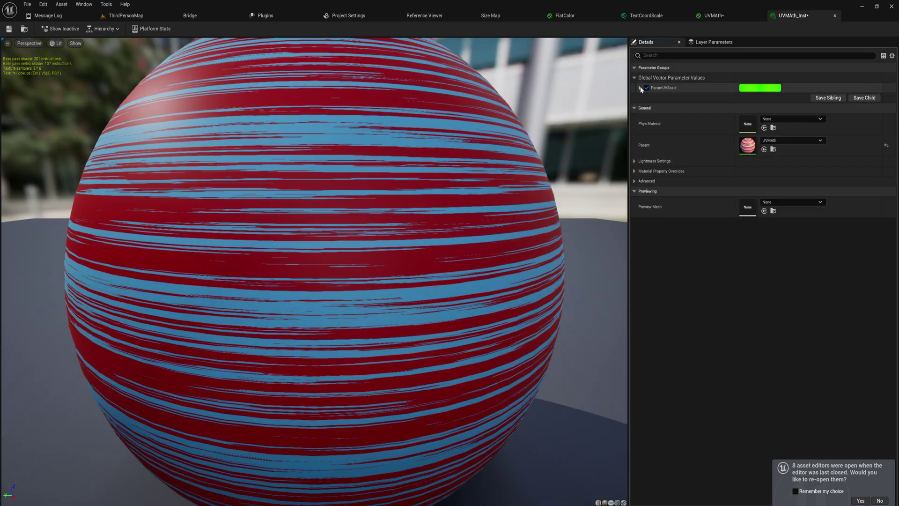
pyautogui.click(641, 88)
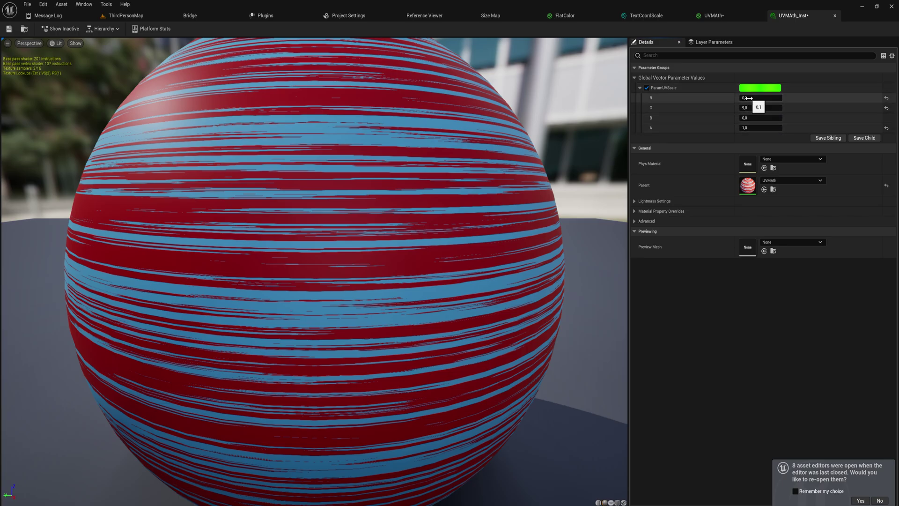
pyautogui.moveTo(748, 98); pyautogui.dragTo(728, 98)
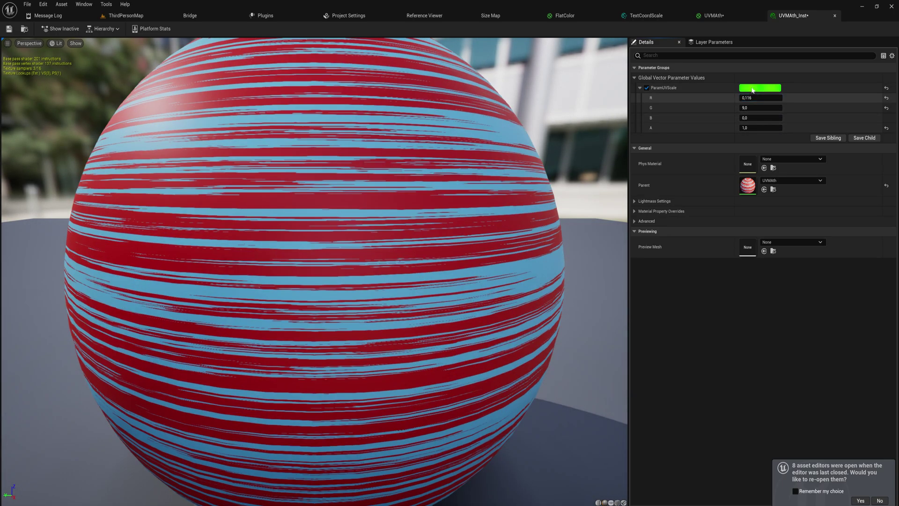
pyautogui.click(714, 16)
pyautogui.click(504, 250)
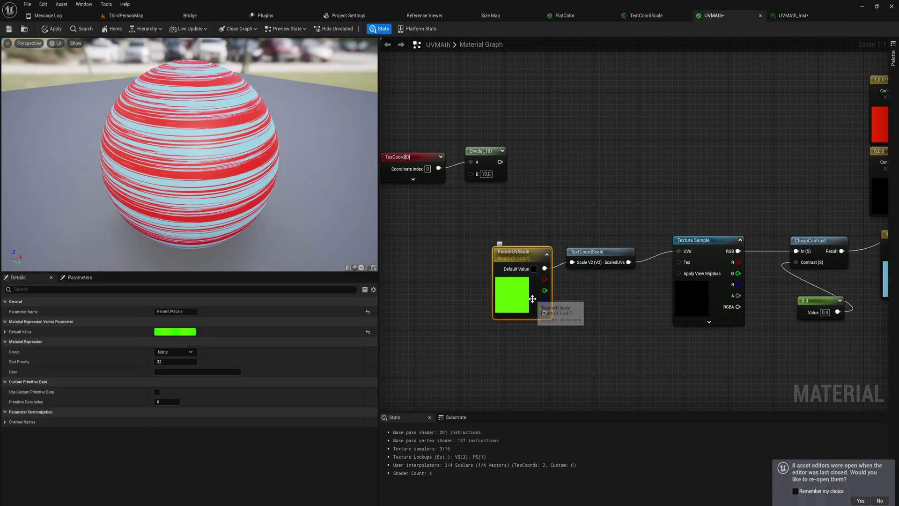
# Open the TextCoordScale material function from the UVMAth graph
pyautogui.moveTo(553, 320); pyautogui.dragTo(509, 298, button='right')
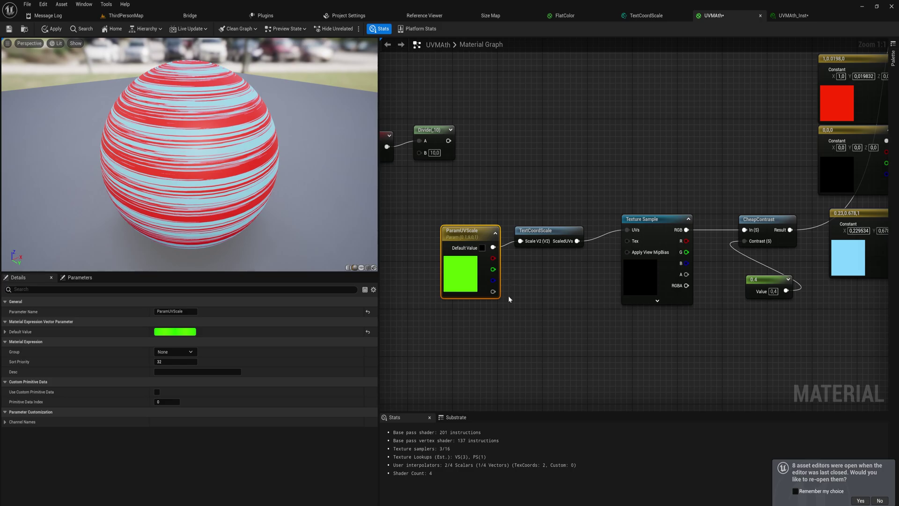
pyautogui.moveTo(474, 266); pyautogui.dragTo(483, 270)
pyautogui.moveTo(485, 319); pyautogui.dragTo(504, 340, button='right')
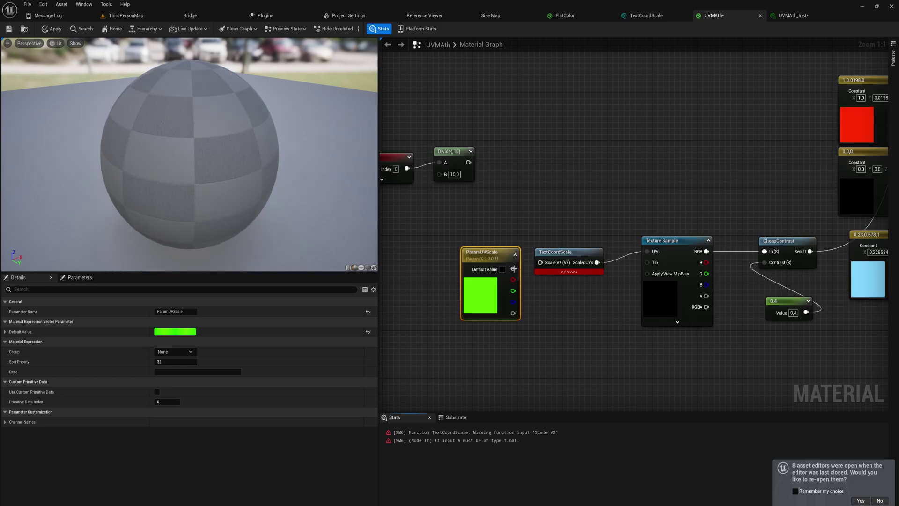
pyautogui.doubleClick(553, 257)
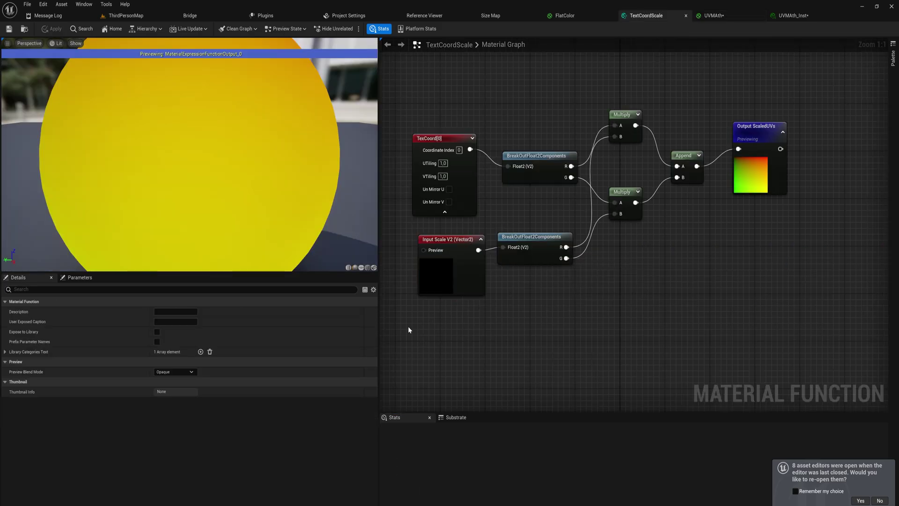
# Delete the Scale V2 input node from the TextCoordScale function
pyautogui.moveTo(409, 326); pyautogui.dragTo(544, 337, button='right')
pyautogui.click(592, 258)
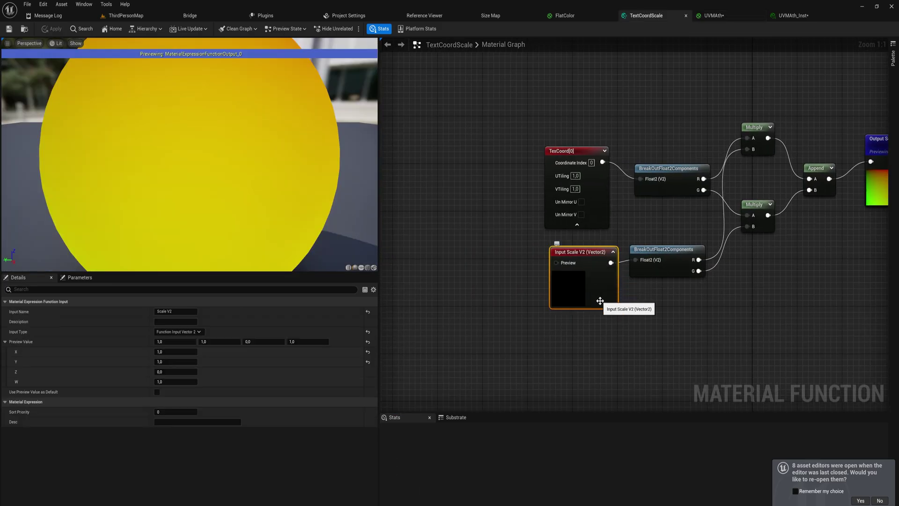
pyautogui.press('Delete')
pyautogui.click(502, 275)
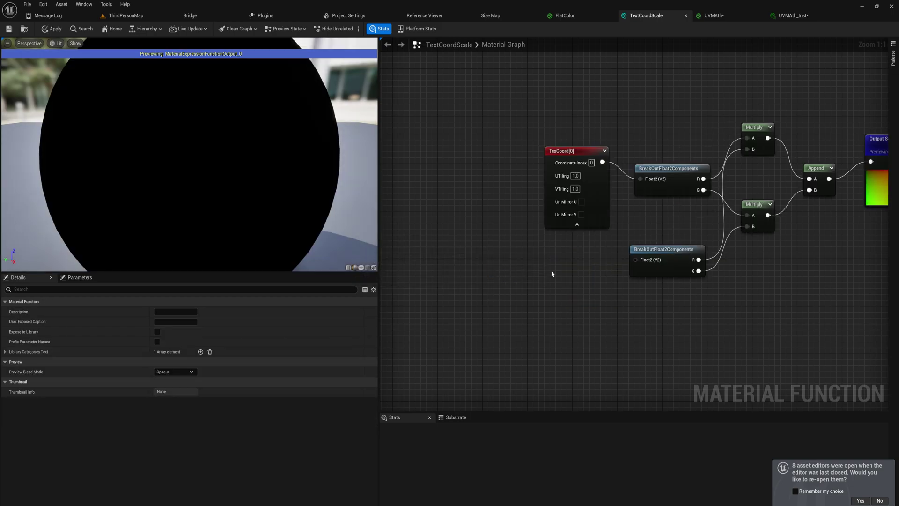
pyautogui.moveTo(552, 274); pyautogui.dragTo(511, 280, button='right')
pyautogui.rightClick(509, 284)
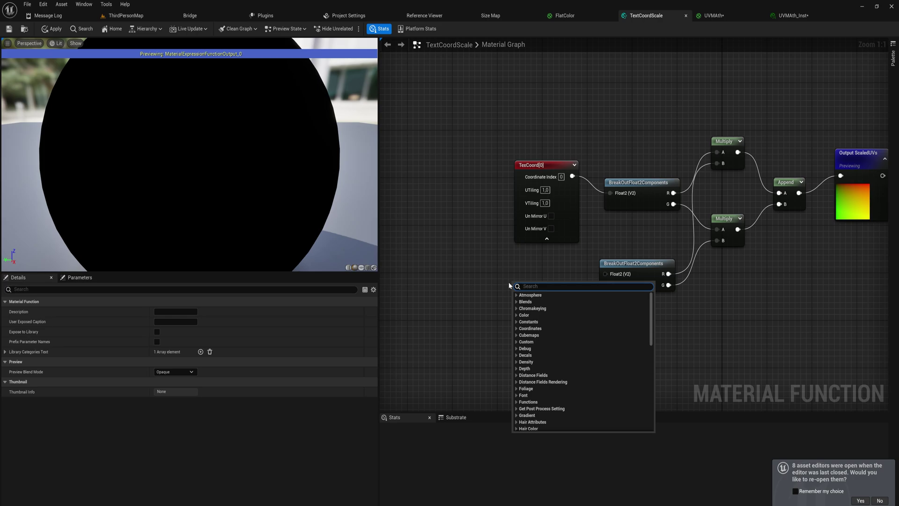
pyautogui.click(500, 272)
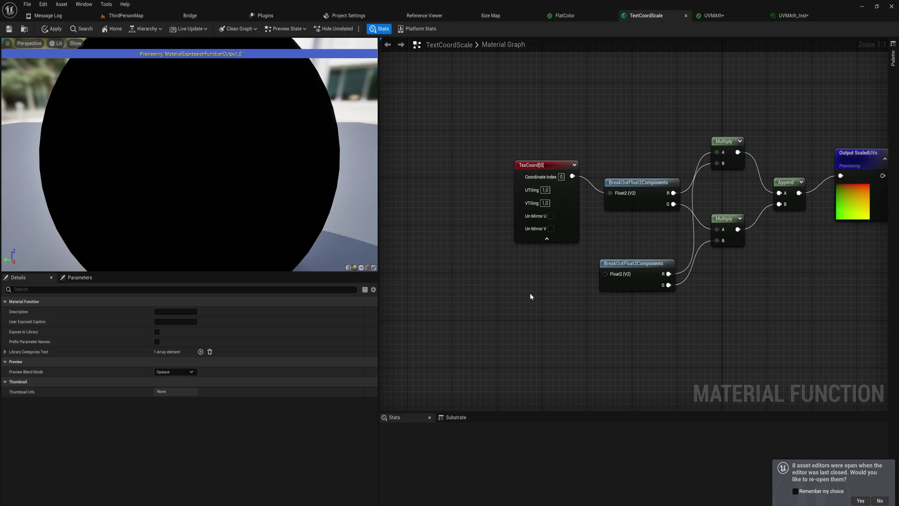
# Place a Constant2Vector and convert it into a vector parameter named UVscaleparam2
pyautogui.click(514, 298)
pyautogui.rightClick(536, 305)
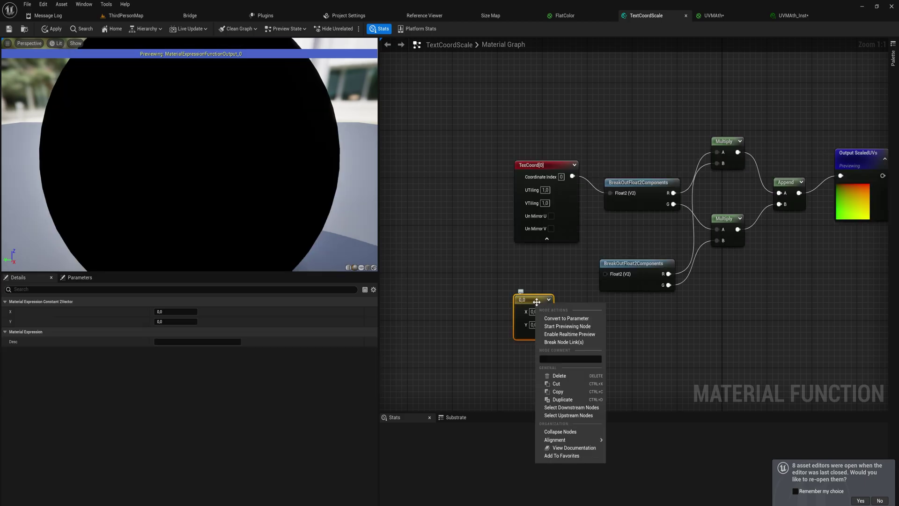
pyautogui.click(566, 319)
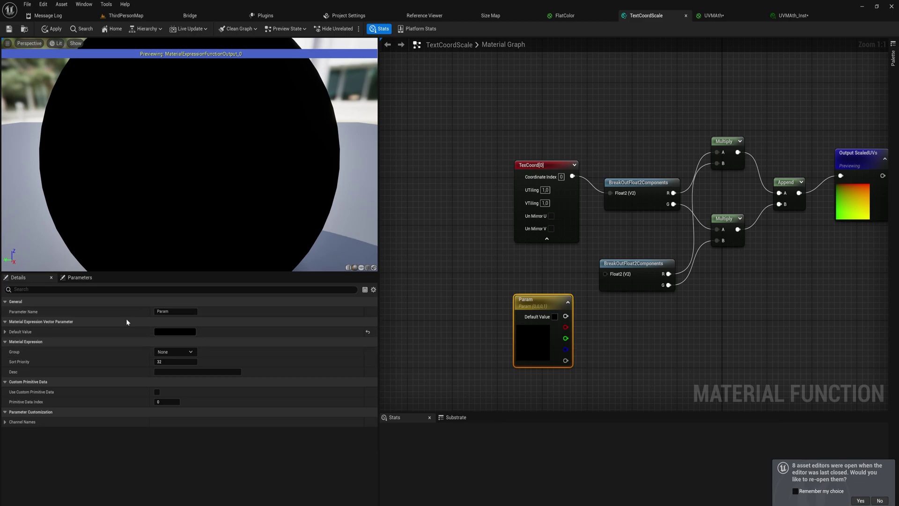
pyautogui.click(171, 312)
pyautogui.write('UVscaleparam2')
pyautogui.press('Return')
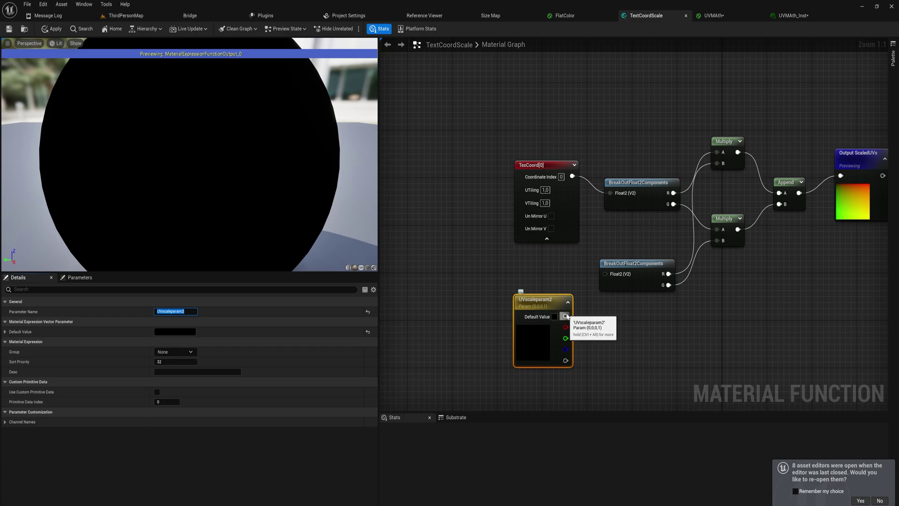
pyautogui.moveTo(566, 316); pyautogui.dragTo(612, 321)
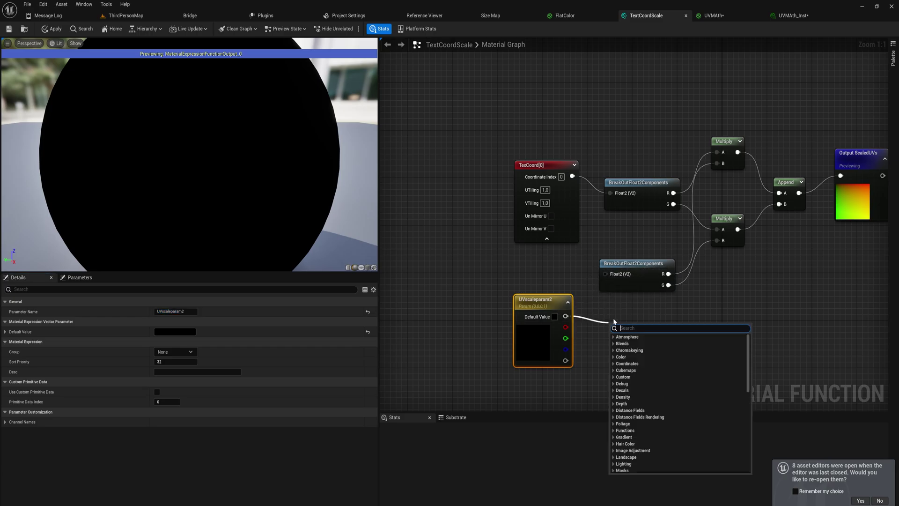
# Split UVscaleparam2 with a BreakOutFloat4Components node wiring R and G into both Multiply nodes
pyautogui.write('break')
pyautogui.press('Down')
pyautogui.press('Down')
pyautogui.press('Return')
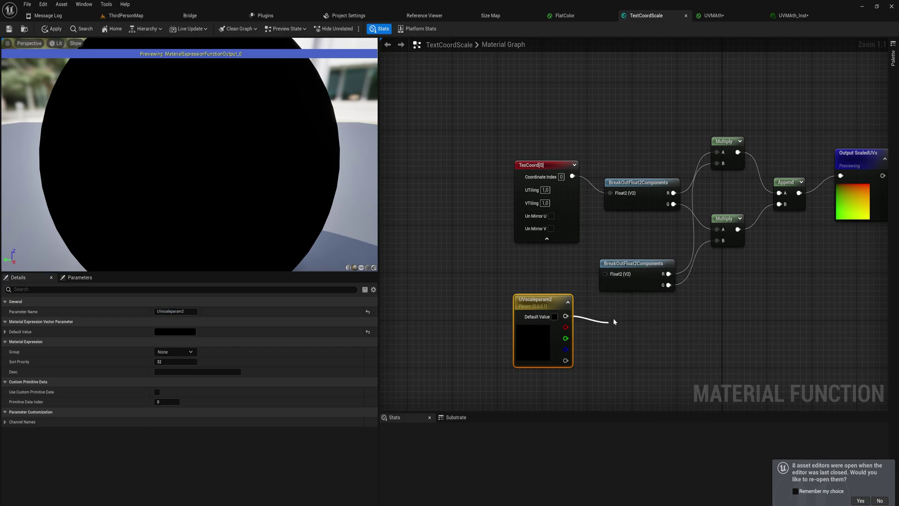
pyautogui.moveTo(687, 343); pyautogui.dragTo(629, 345, button='right')
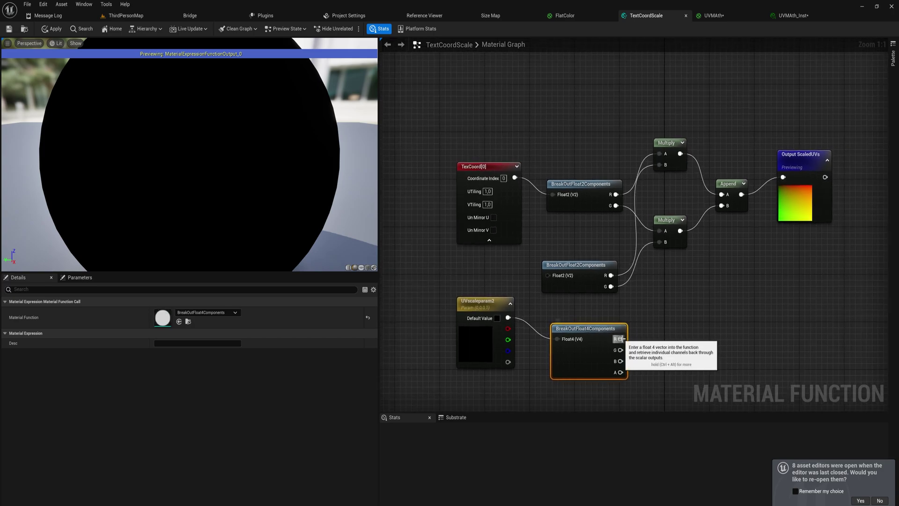
pyautogui.moveTo(621, 338); pyautogui.dragTo(657, 156)
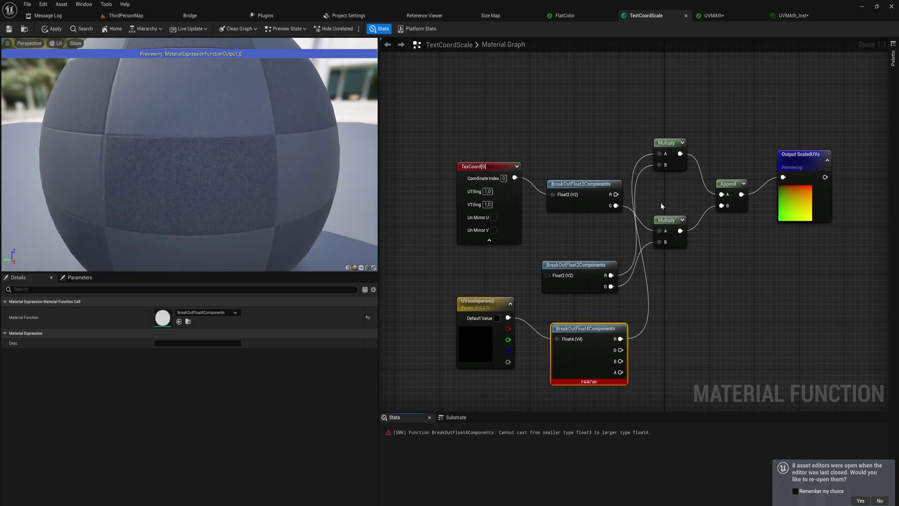
pyautogui.moveTo(620, 349); pyautogui.dragTo(661, 242)
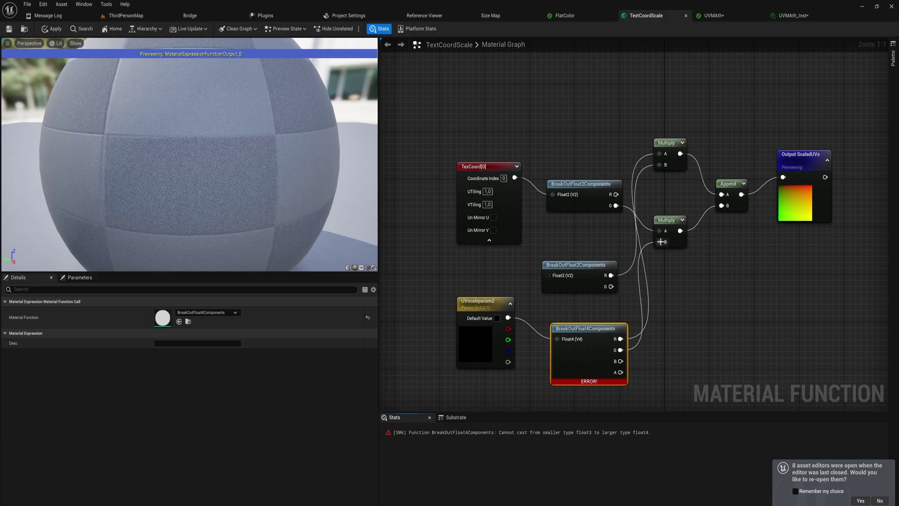
# Delete the lower BreakOutFloat2Components and rearrange the breakout nodes beside UVscaleparam2
pyautogui.moveTo(572, 284); pyautogui.dragTo(571, 263)
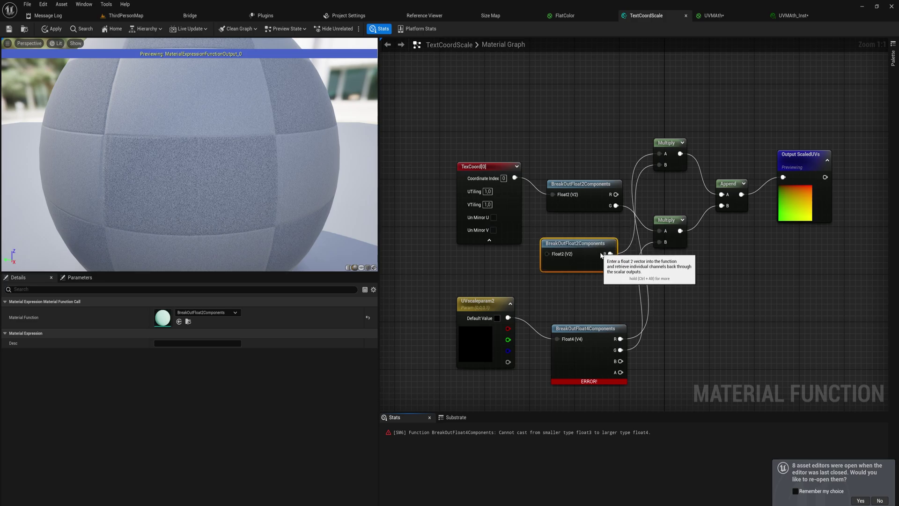
pyautogui.press('Delete')
pyautogui.moveTo(581, 329); pyautogui.dragTo(582, 292)
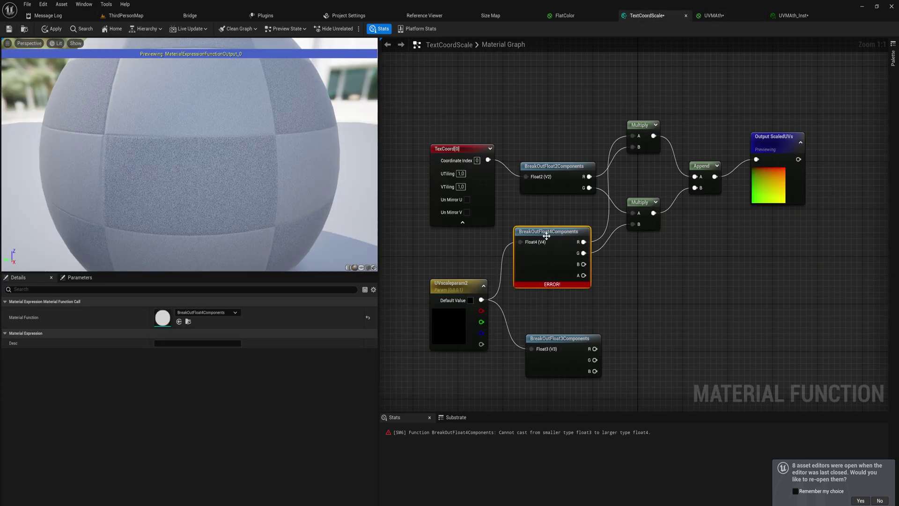
pyautogui.moveTo(546, 237); pyautogui.dragTo(546, 273)
pyautogui.click(452, 302)
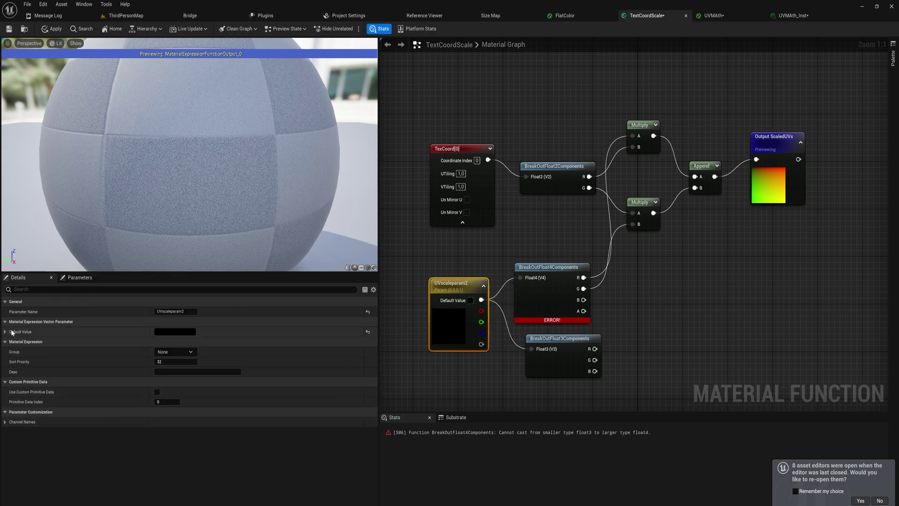
pyautogui.click(6, 332)
pyautogui.click(555, 266)
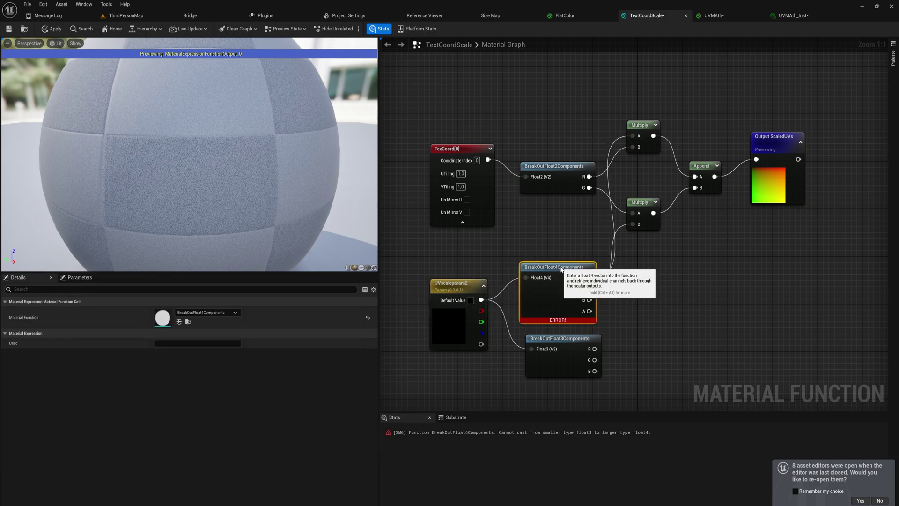
pyautogui.moveTo(556, 266); pyautogui.dragTo(571, 260)
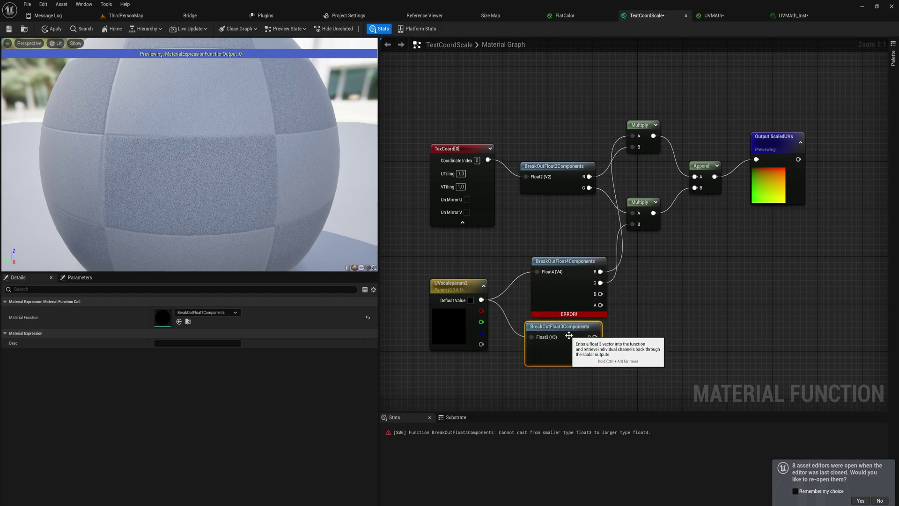
# Swap the Float4 breakout for BreakOutFloat3Components, wire R and G into both Multiply nodes, and apply
pyautogui.moveTo(569, 349); pyautogui.dragTo(556, 273)
pyautogui.press('Delete')
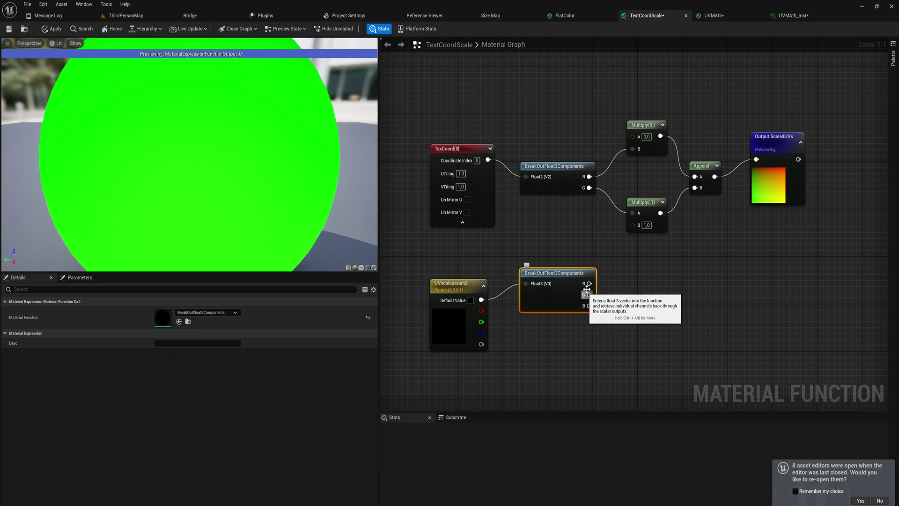
pyautogui.moveTo(589, 284); pyautogui.dragTo(630, 136)
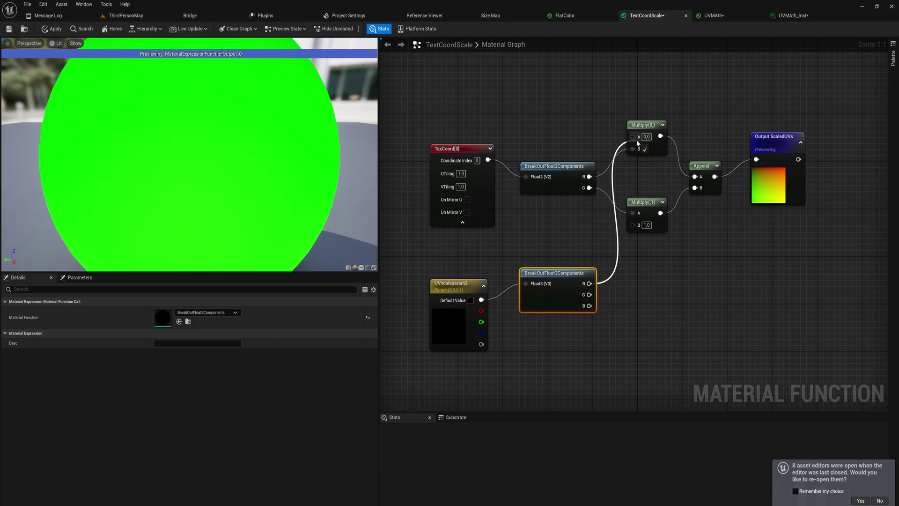
pyautogui.moveTo(589, 296); pyautogui.dragTo(632, 224)
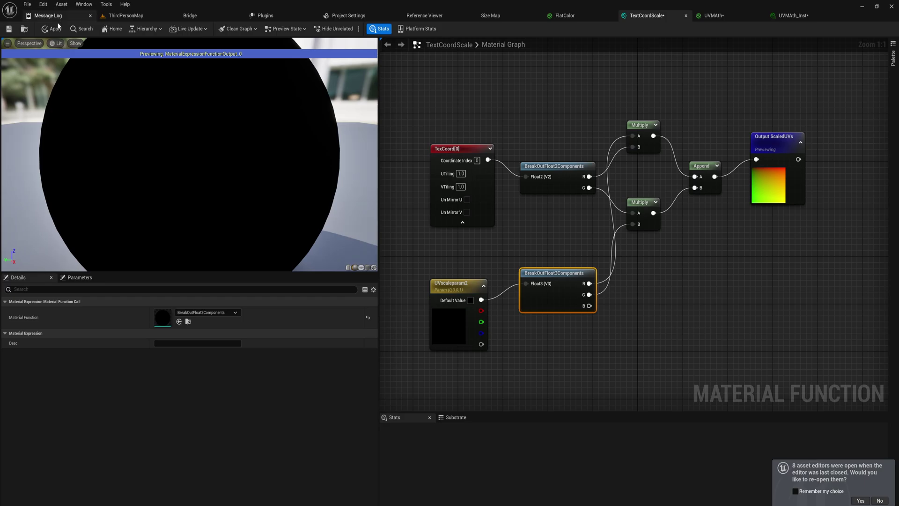
pyautogui.click(52, 29)
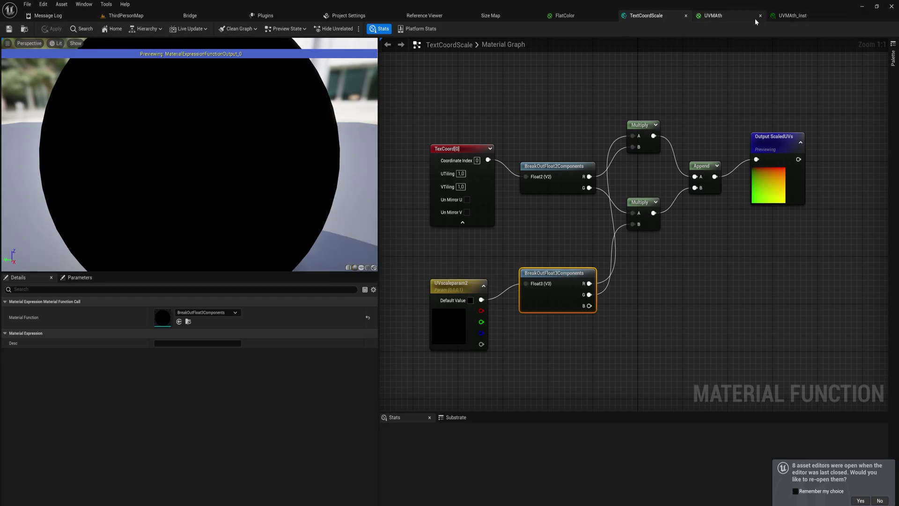
# Apply UVMAth, enable the UVscaleparam2 override in UVMAth_Inst, and reposition the ParamUVScale node
pyautogui.click(715, 16)
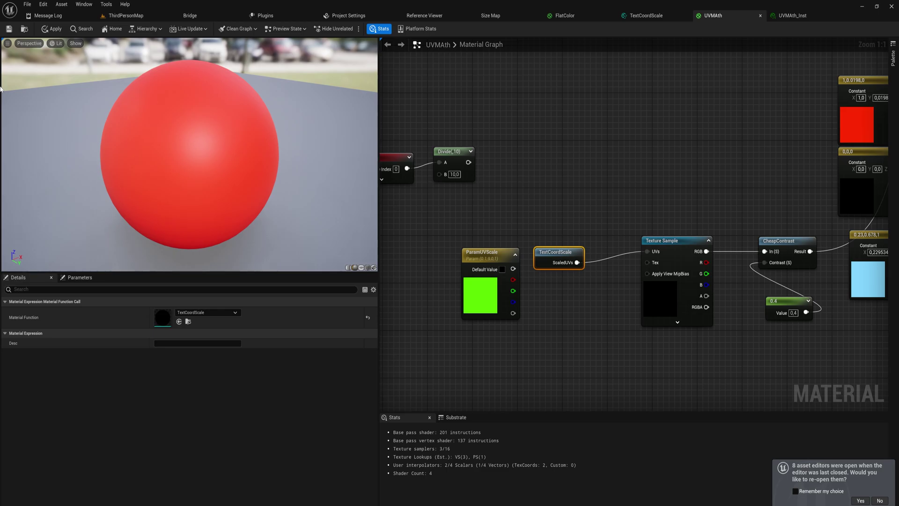
pyautogui.click(55, 32)
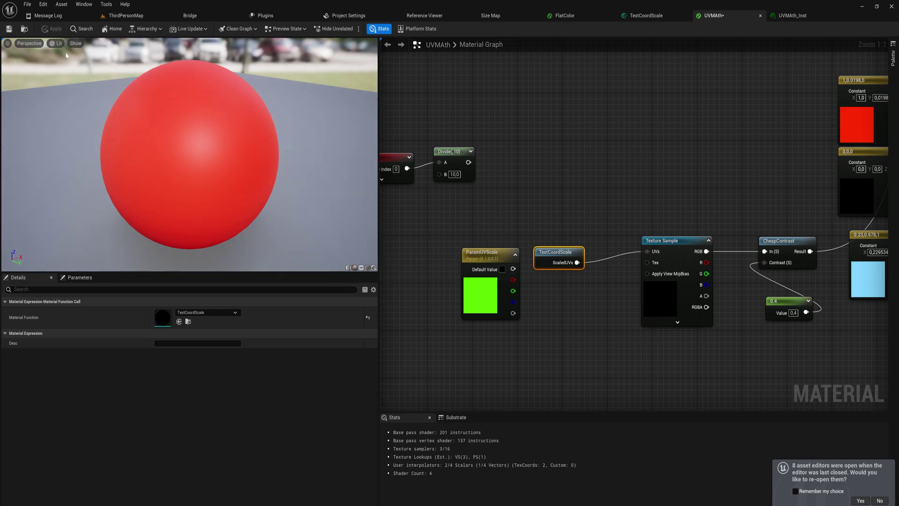
pyautogui.click(796, 15)
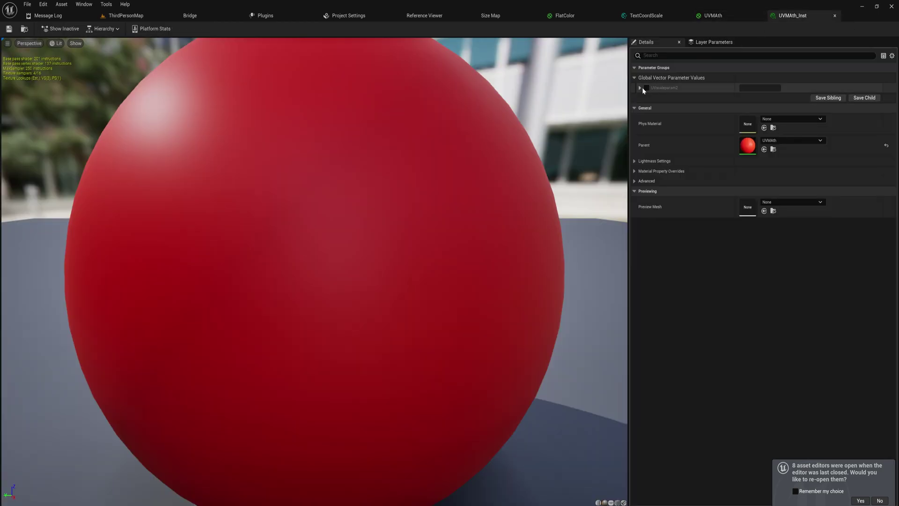
pyautogui.click(646, 88)
pyautogui.click(716, 17)
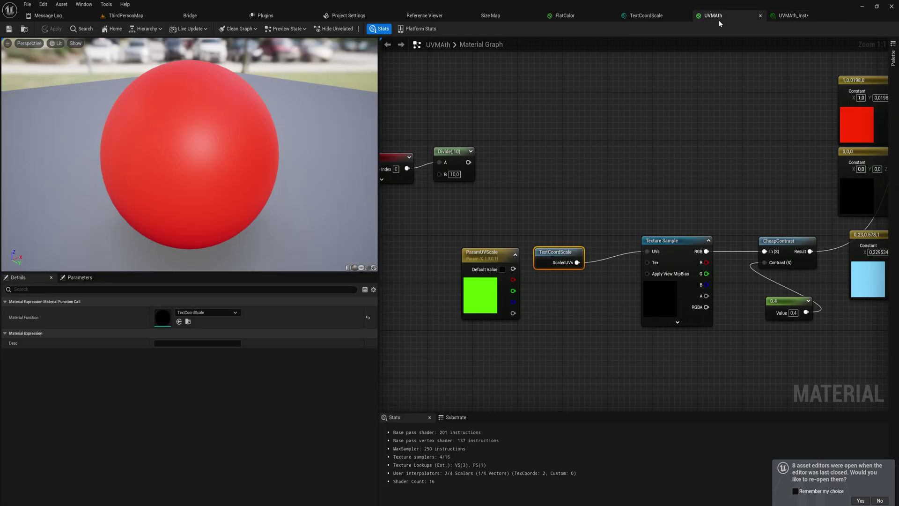
pyautogui.moveTo(494, 255); pyautogui.dragTo(522, 297)
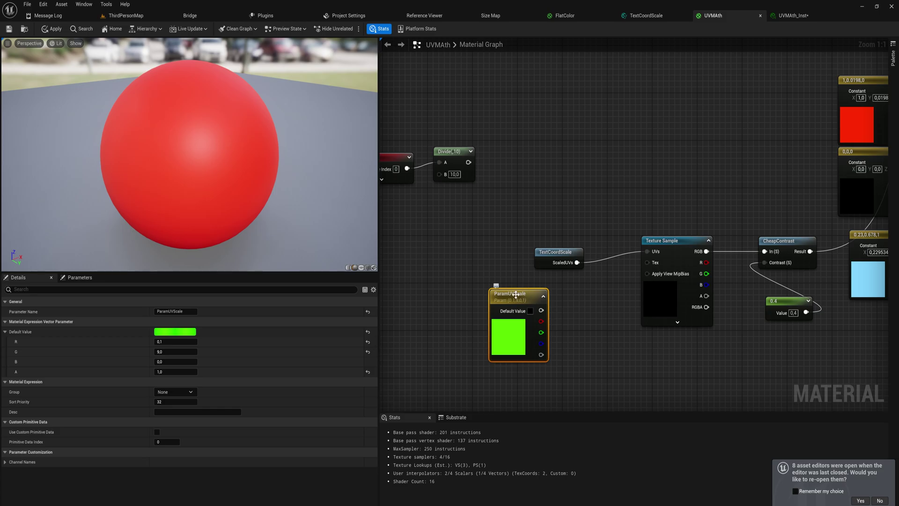
pyautogui.moveTo(484, 289); pyautogui.dragTo(568, 235, button='right')
pyautogui.moveTo(582, 237); pyautogui.dragTo(493, 220)
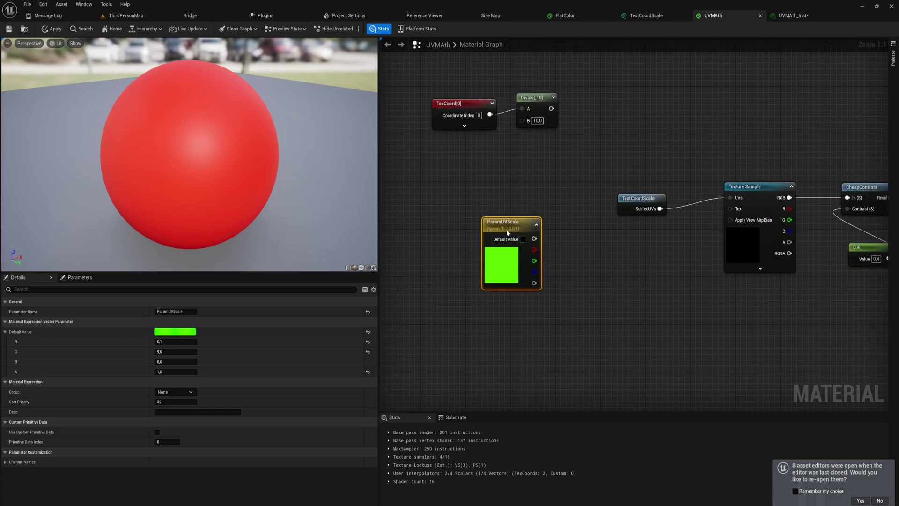
pyautogui.moveTo(574, 259); pyautogui.dragTo(507, 315, button='right')
# Raise UVscaleparam2's R value to about 0.37 in UVMAth_Inst and realign ParamUVScale
pyautogui.click(792, 16)
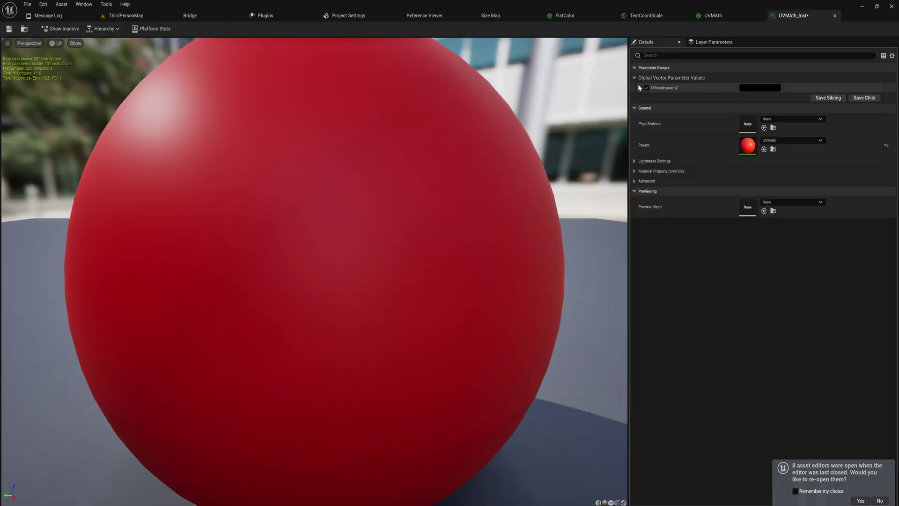
pyautogui.click(640, 87)
pyautogui.moveTo(745, 98); pyautogui.dragTo(778, 108)
pyautogui.click(739, 14)
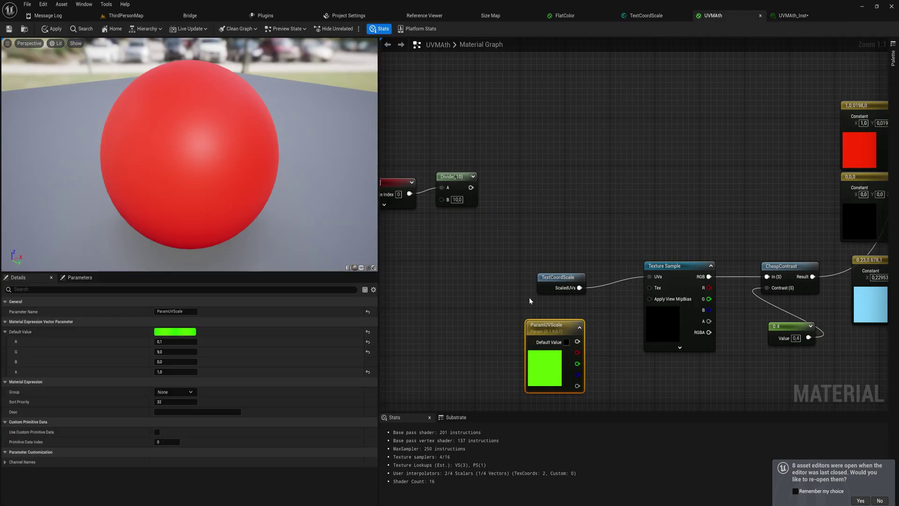
pyautogui.moveTo(575, 335); pyautogui.dragTo(502, 299)
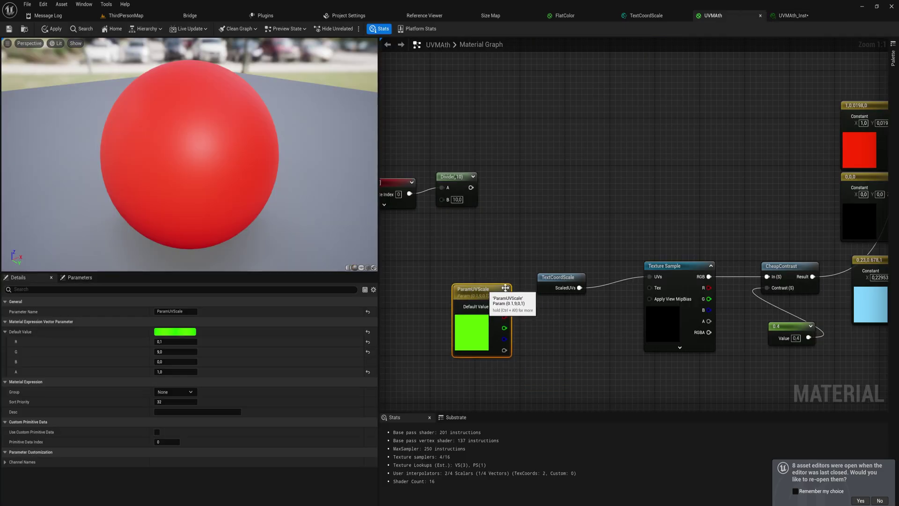
pyautogui.click(797, 16)
pyautogui.click(580, 15)
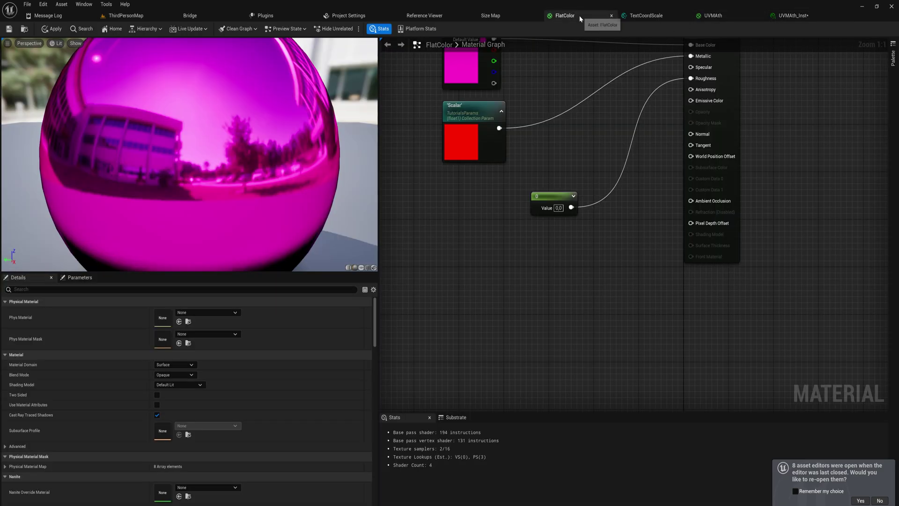
# Add a Vector3 FunctionInput named In and line it up under UVscaleparam2 in TextCoordScale
pyautogui.click(674, 17)
pyautogui.click(457, 320)
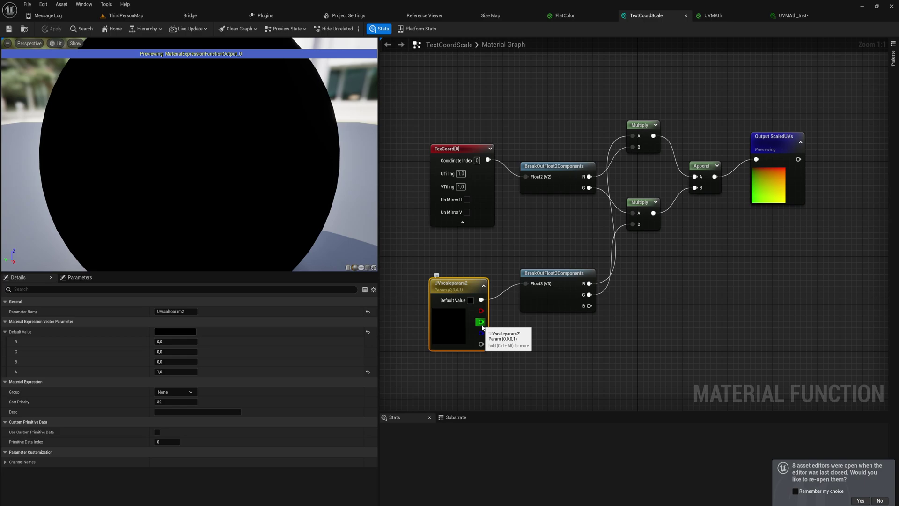
pyautogui.moveTo(481, 322); pyautogui.dragTo(476, 372)
pyautogui.write('input')
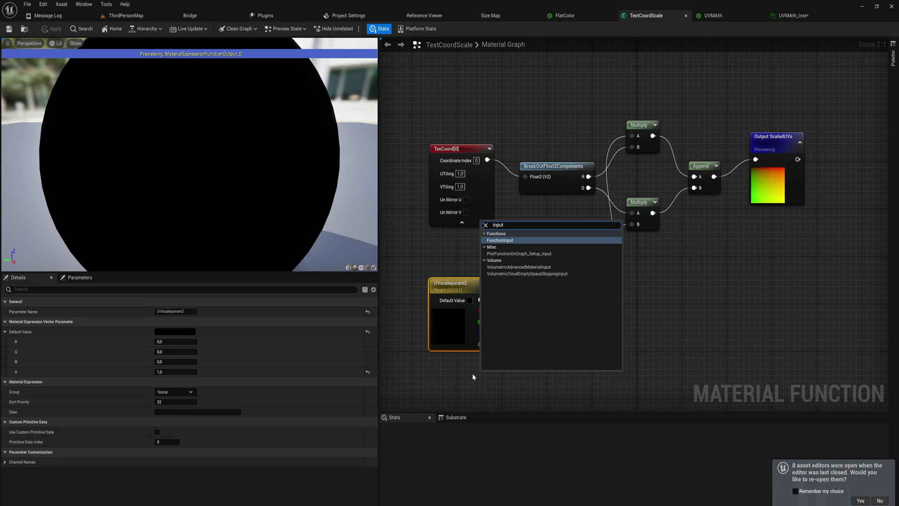
pyautogui.press('Return')
pyautogui.moveTo(472, 373); pyautogui.dragTo(493, 279, button='right')
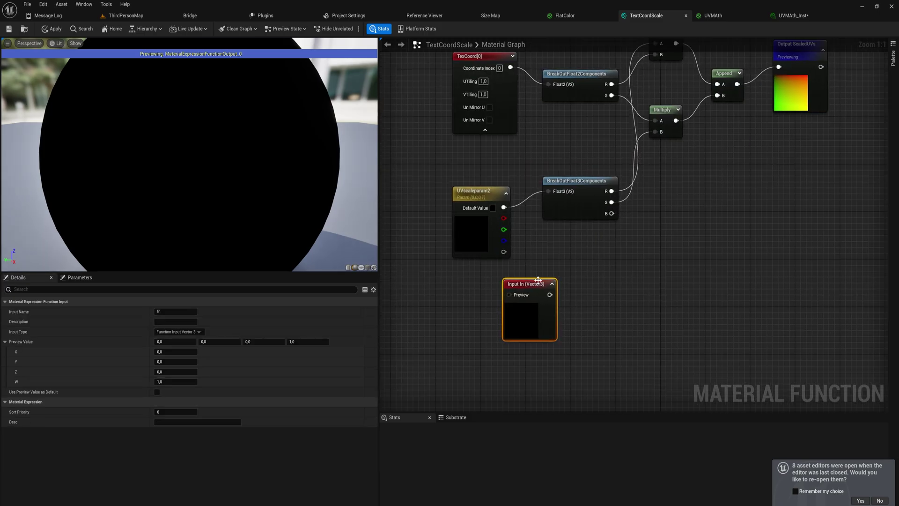
pyautogui.moveTo(520, 283); pyautogui.dragTo(470, 276)
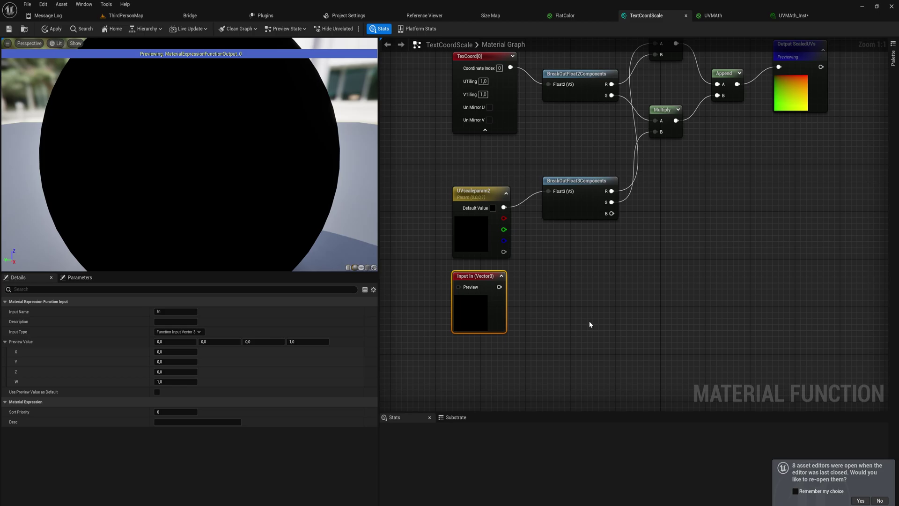
pyautogui.moveTo(589, 324); pyautogui.dragTo(580, 357, button='right')
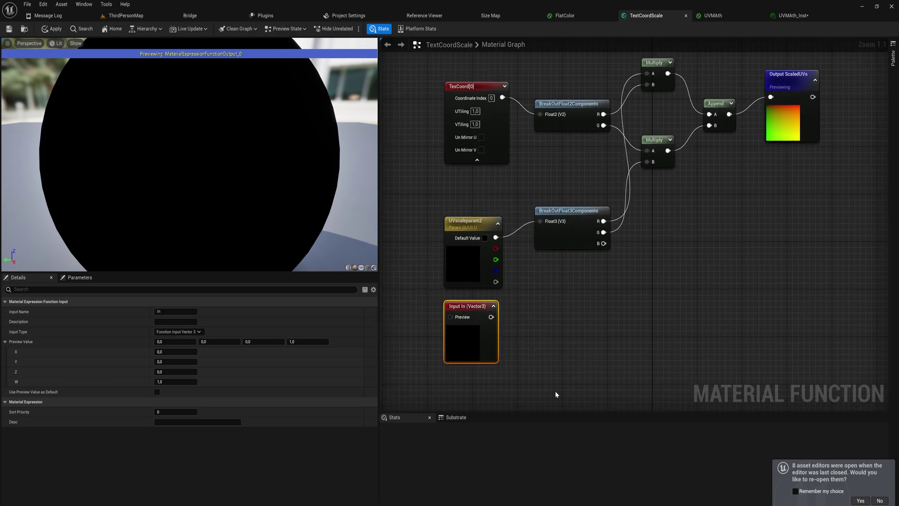
pyautogui.moveTo(481, 211); pyautogui.dragTo(485, 244, button='right')
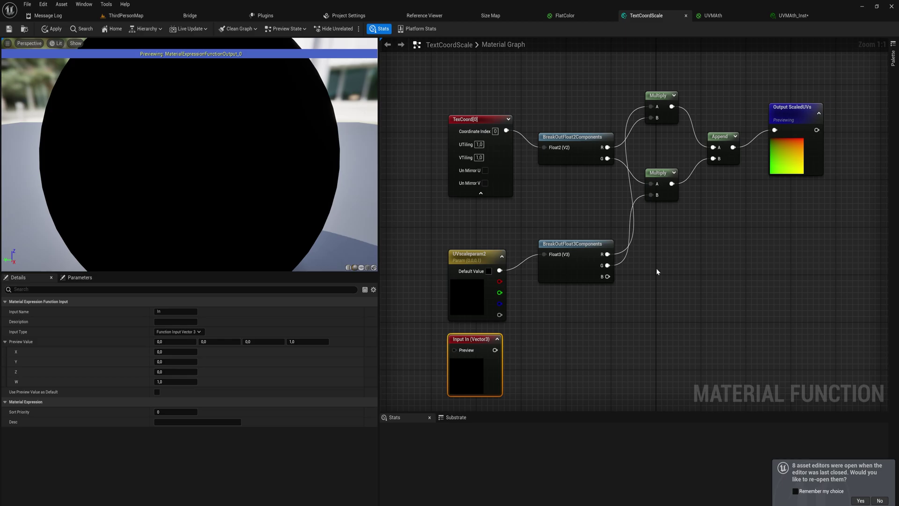
pyautogui.moveTo(658, 269); pyautogui.dragTo(604, 239, button='right')
pyautogui.hotkey('ctrl', 'space')
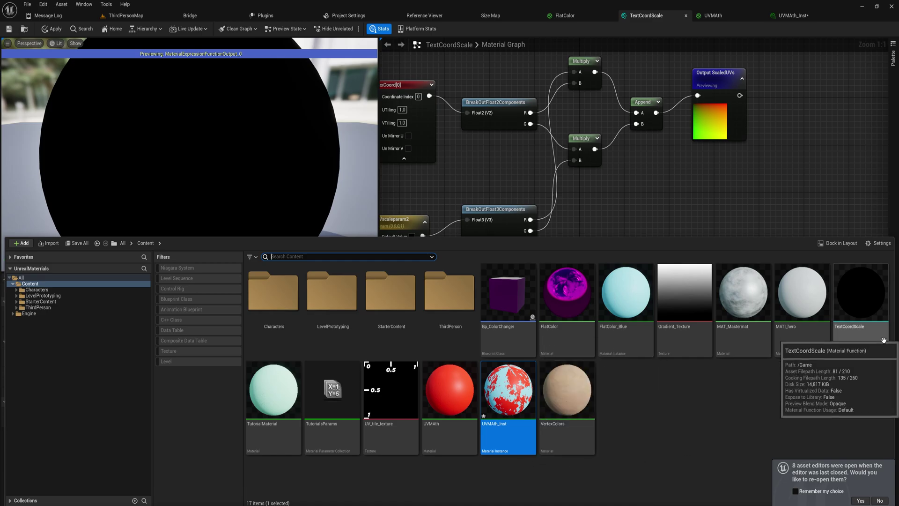
pyautogui.moveTo(861, 300); pyautogui.dragTo(695, 186)
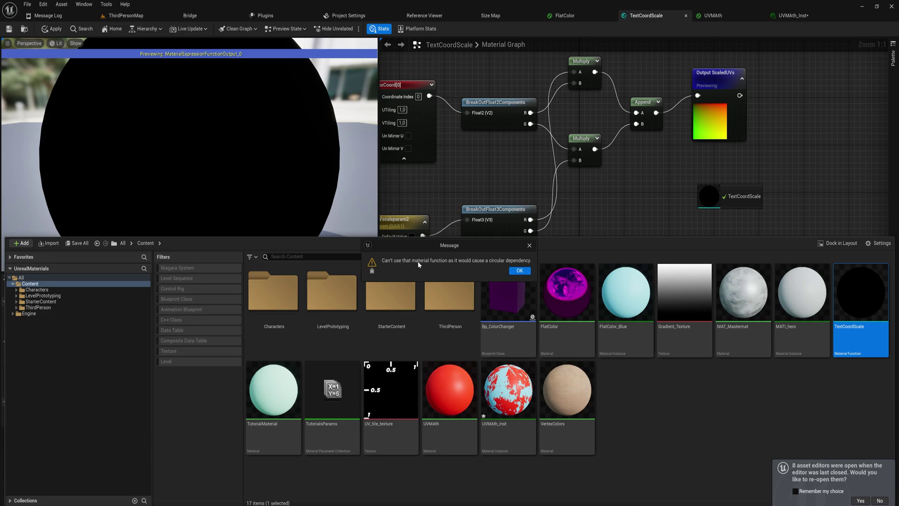
pyautogui.click(517, 271)
pyautogui.press('Home')
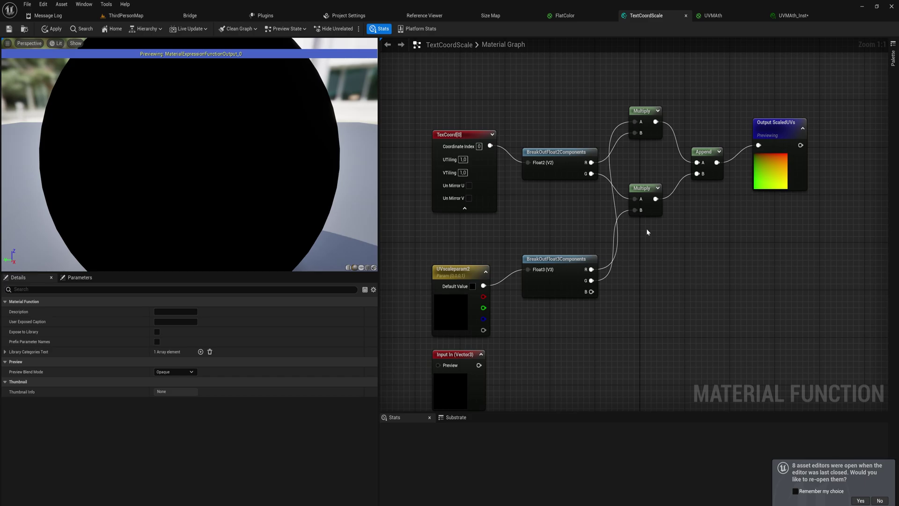
# Duplicate the TextCoordScale function asset as TextCoordScale1
pyautogui.moveTo(648, 231); pyautogui.dragTo(596, 183, button='right')
pyautogui.hotkey('ctrl', 'space')
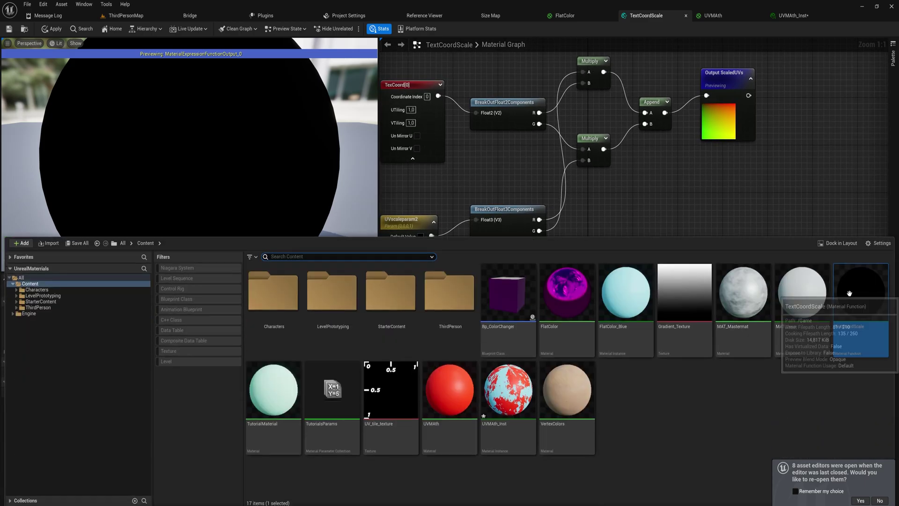
pyautogui.hotkey('ctrl', 'd')
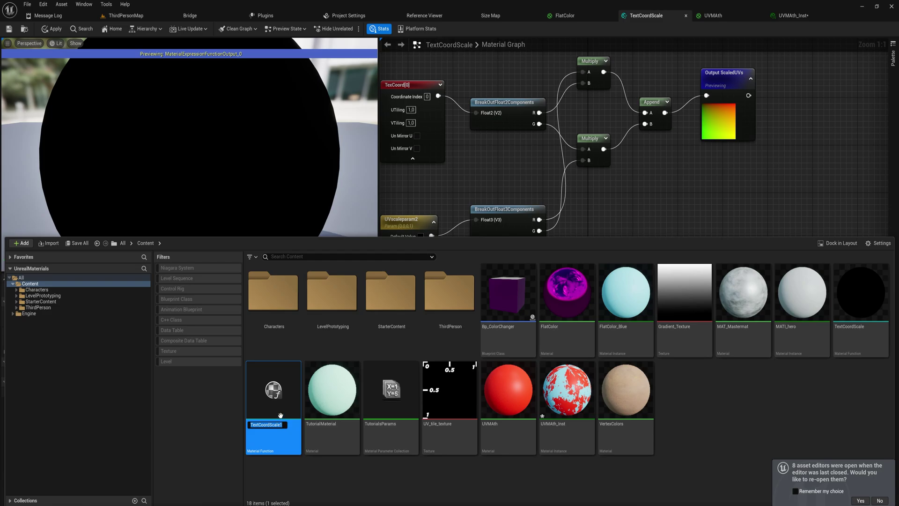
pyautogui.press('Return')
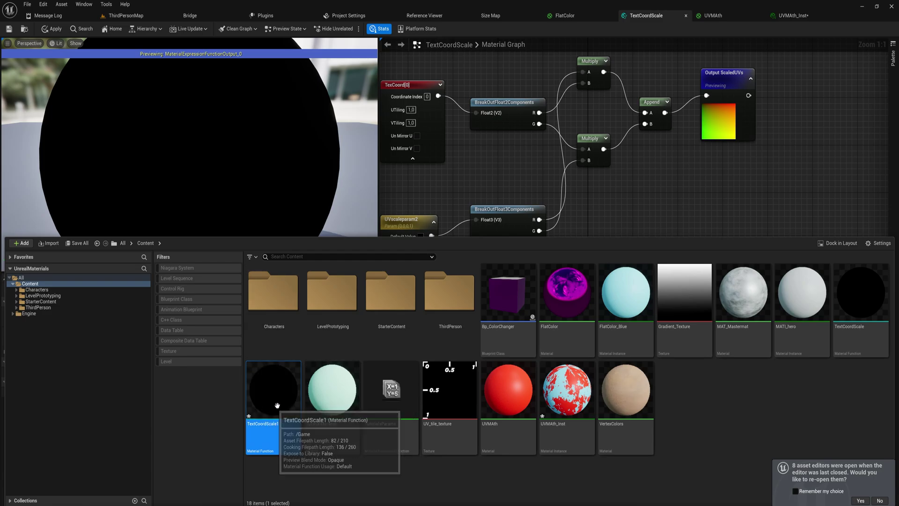
# Place a TextCoordScale1 call in the TextCoordScale graph and open TextCoordScale1
pyautogui.moveTo(277, 406); pyautogui.dragTo(648, 214)
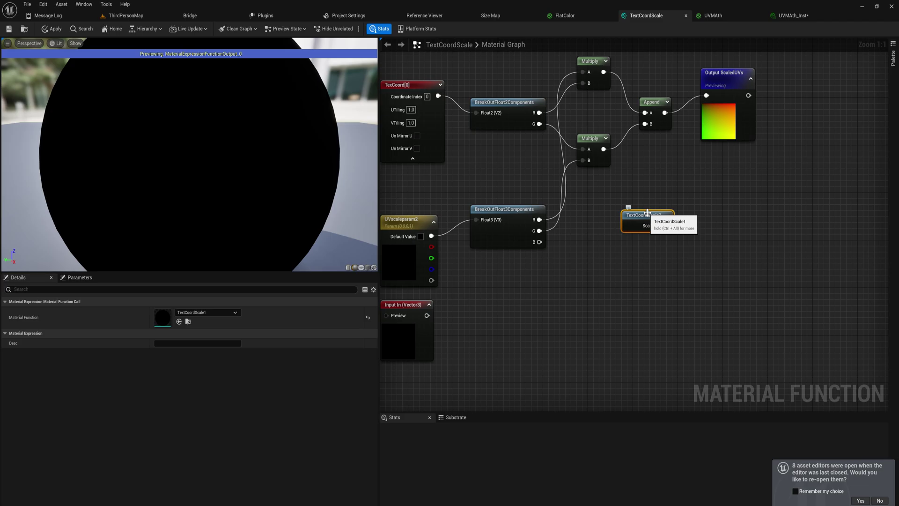
pyautogui.hotkey('ctrl', 'space')
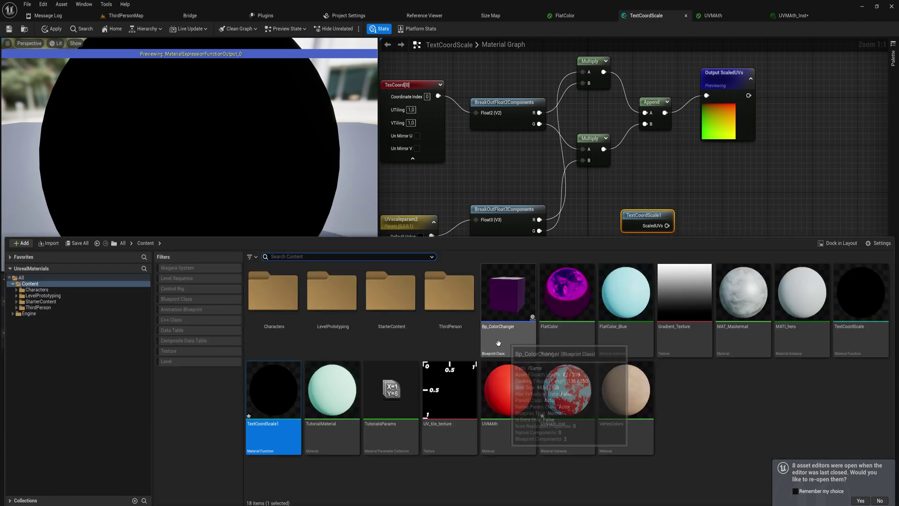
pyautogui.doubleClick(285, 414)
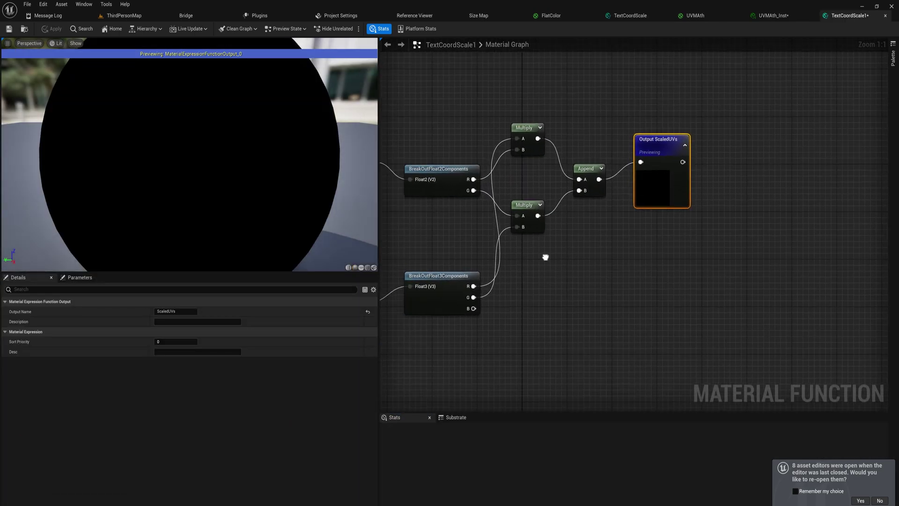
# Apply and save TextCoordScale with its TextCoordScale1 call
pyautogui.hotkey('ctrl', 'space')
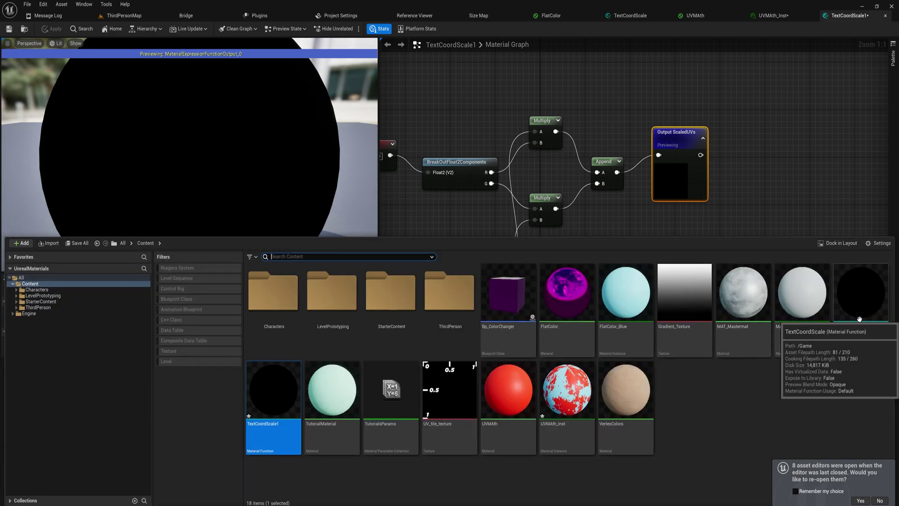
pyautogui.moveTo(862, 300); pyautogui.dragTo(695, 254)
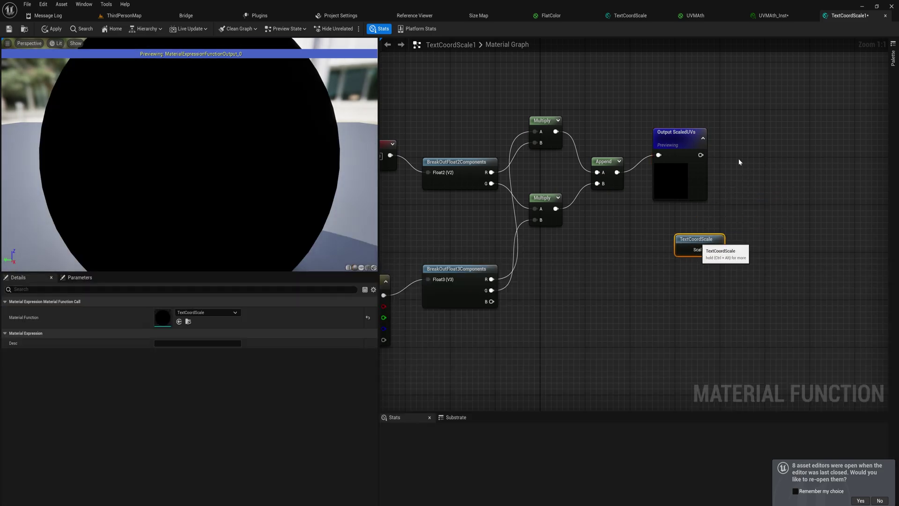
pyautogui.click(616, 17)
pyautogui.click(53, 29)
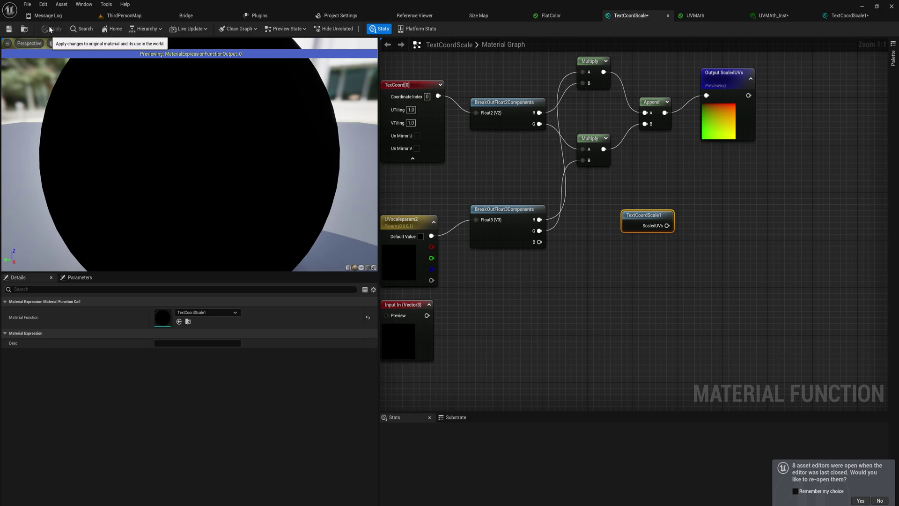
pyautogui.hotkey('ctrl', 's')
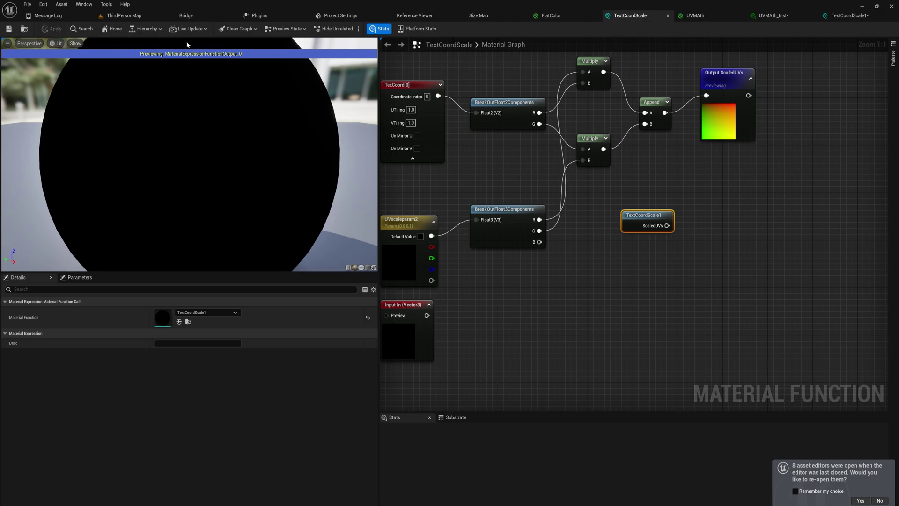
# Try placing TextCoordScale inside TextCoordScale1 and dismiss the circular-dependency warning
pyautogui.click(845, 16)
pyautogui.hotkey('ctrl', 'space')
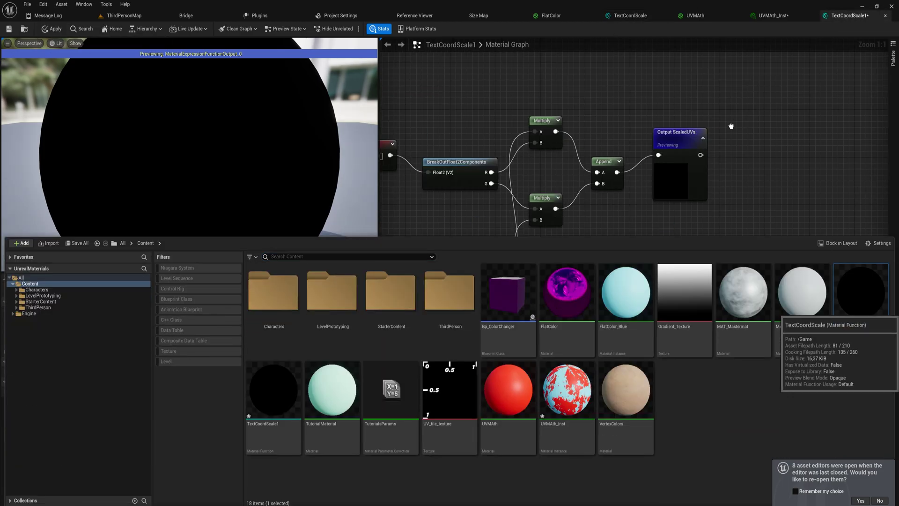
pyautogui.moveTo(845, 345); pyautogui.dragTo(747, 150)
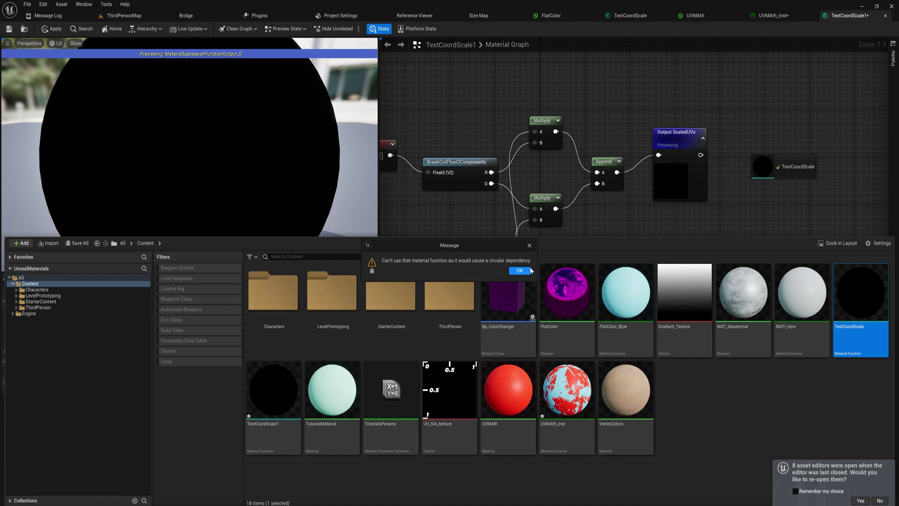
pyautogui.click(520, 271)
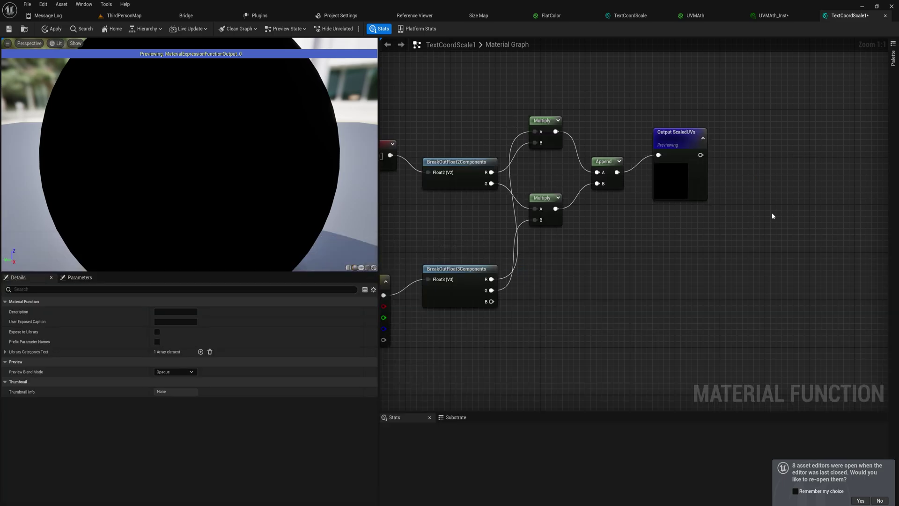
pyautogui.moveTo(747, 221); pyautogui.dragTo(786, 203, button='right')
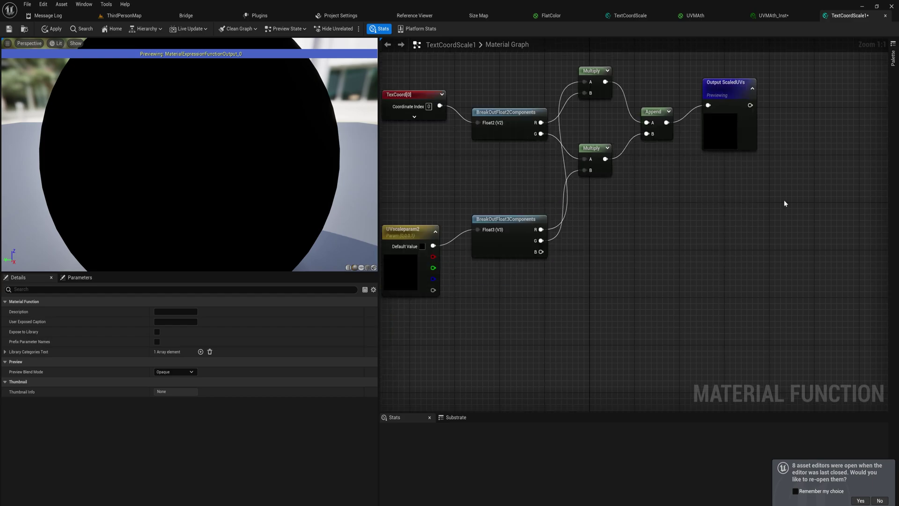